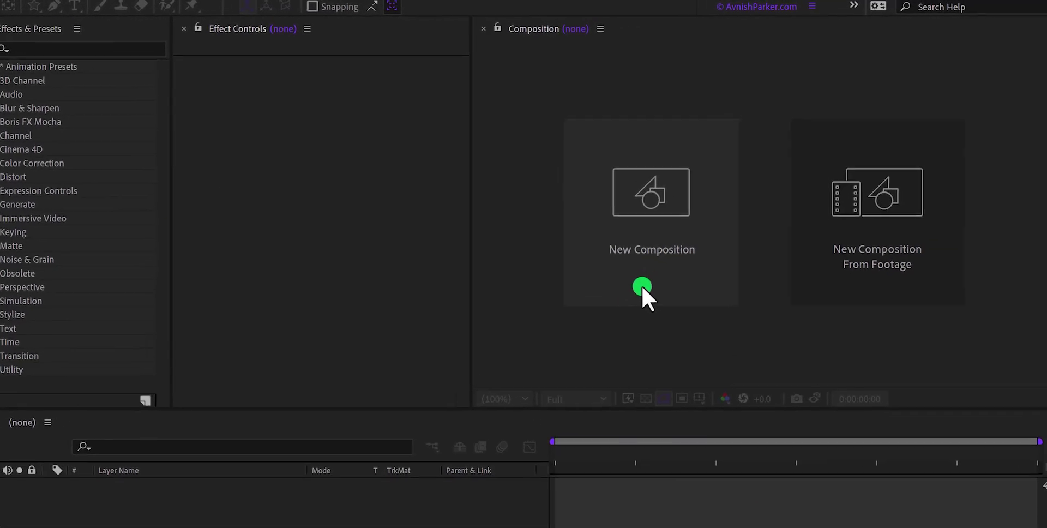
Create the 'Liquid Line' composition at 1920×1080, 30 fps, 10 seconds, with a black background.
left_click(642, 286)
type("Liquid Line")
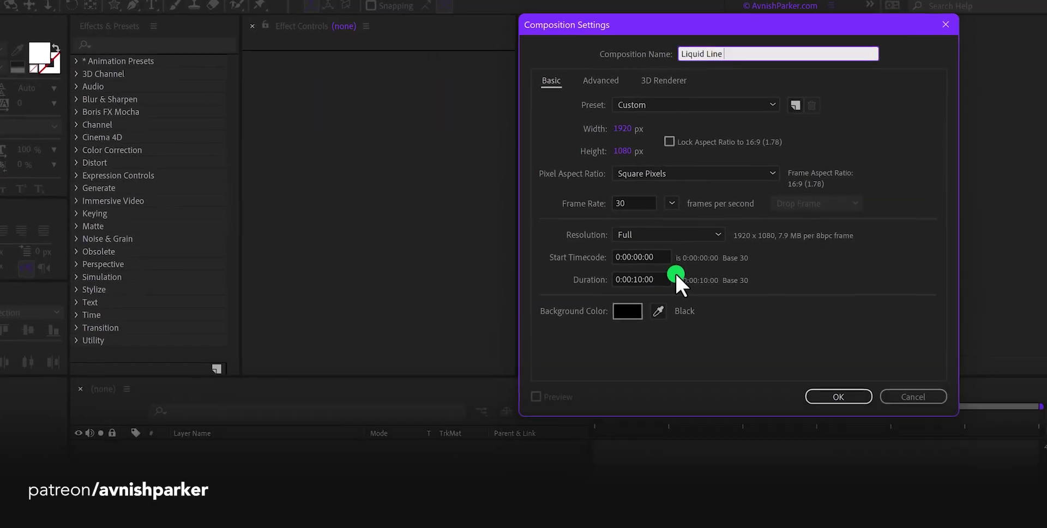
left_click(839, 396)
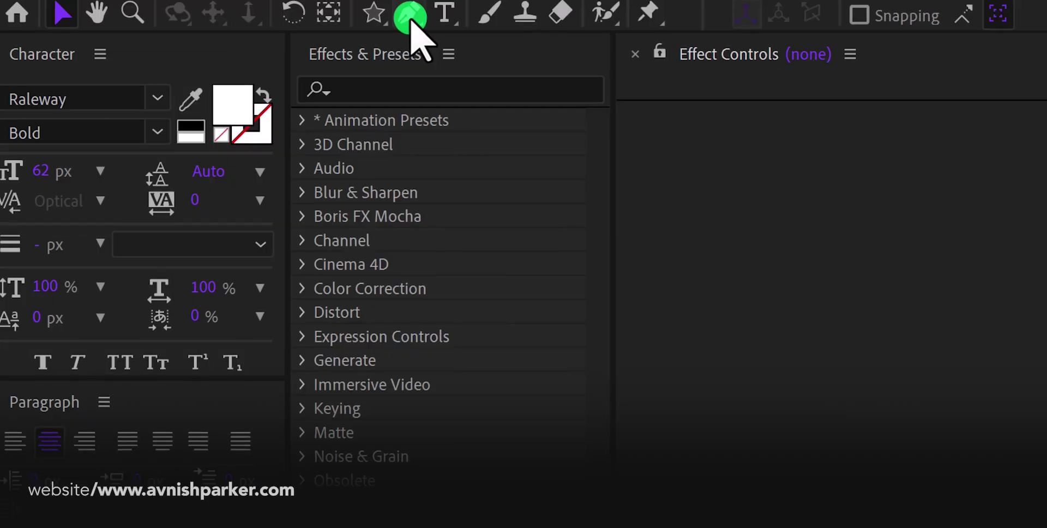
With the Pen tool, set shape fill to None and stroke to solid white (FFFFFF), 20 px.
left_click(410, 16)
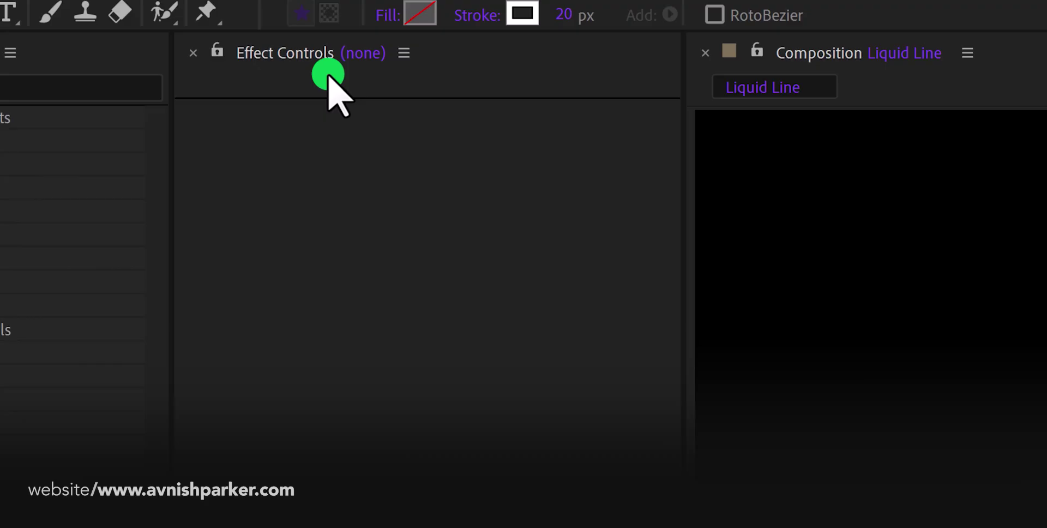
left_click(393, 15)
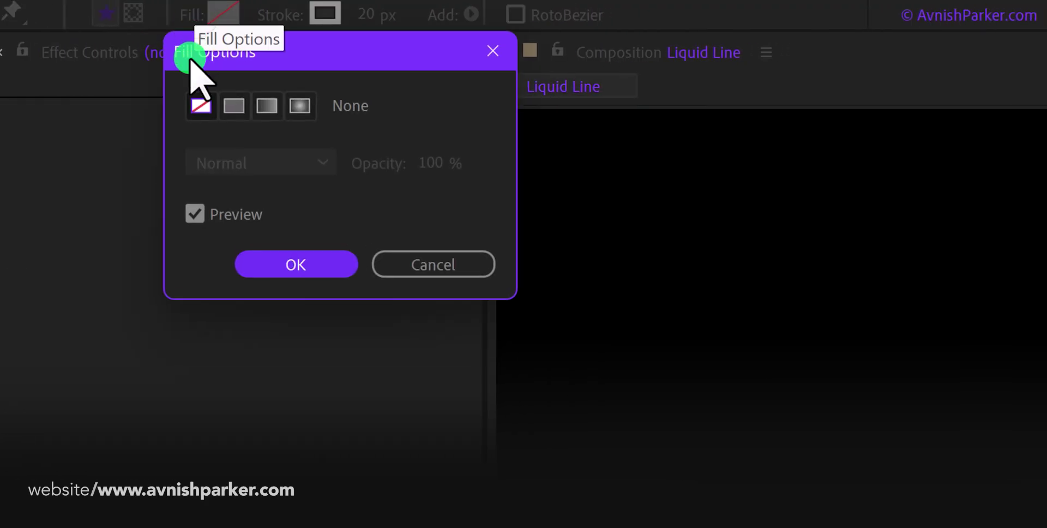
left_click(278, 262)
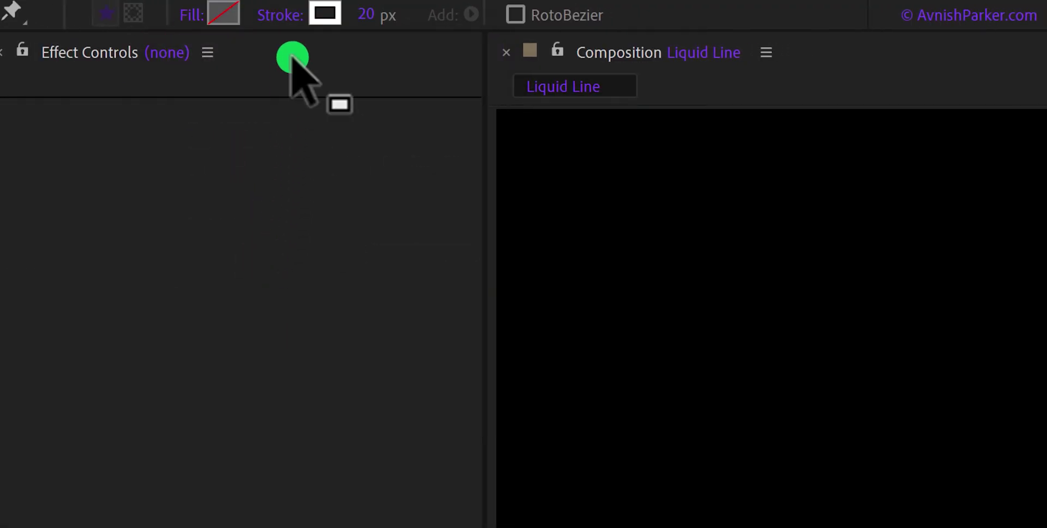
left_click(287, 15)
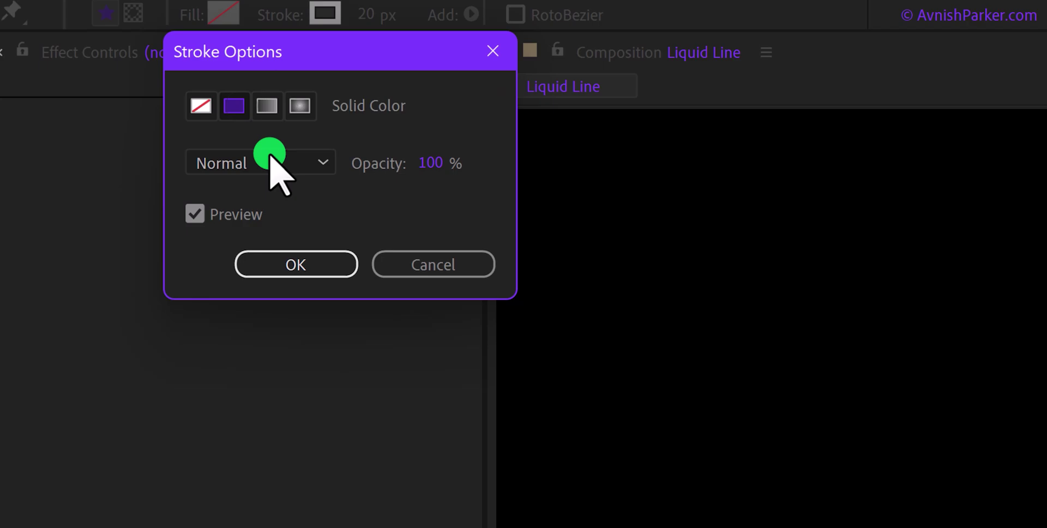
left_click(295, 263)
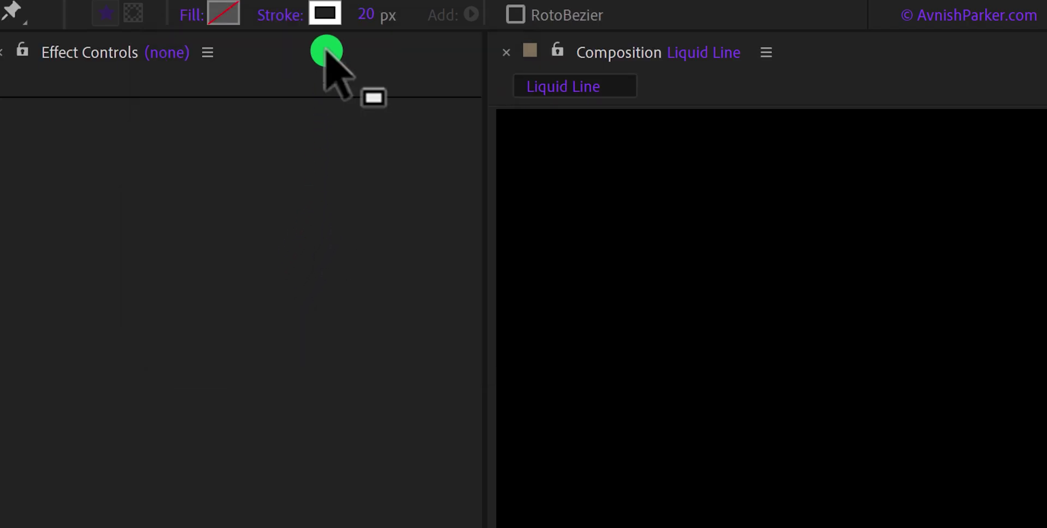
left_click(324, 13)
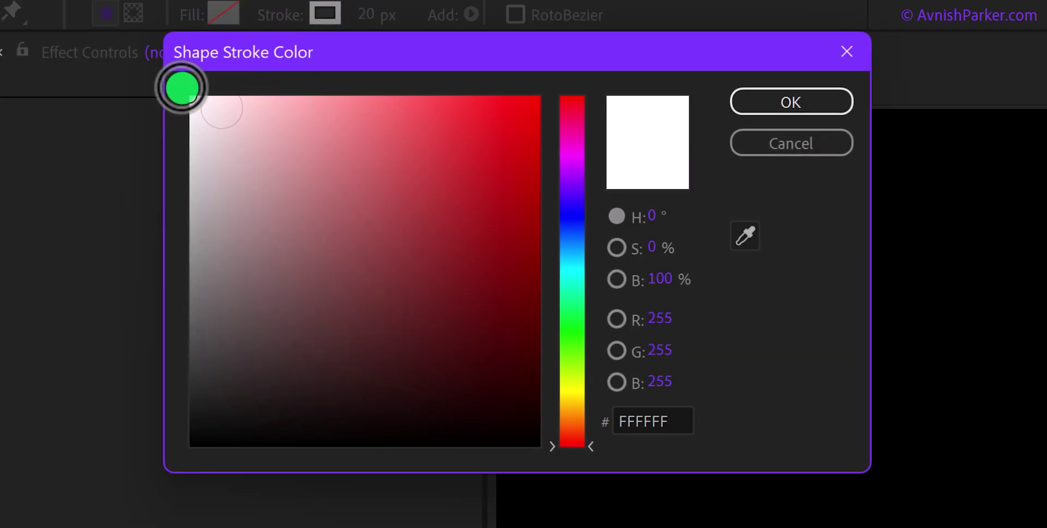
left_click(744, 103)
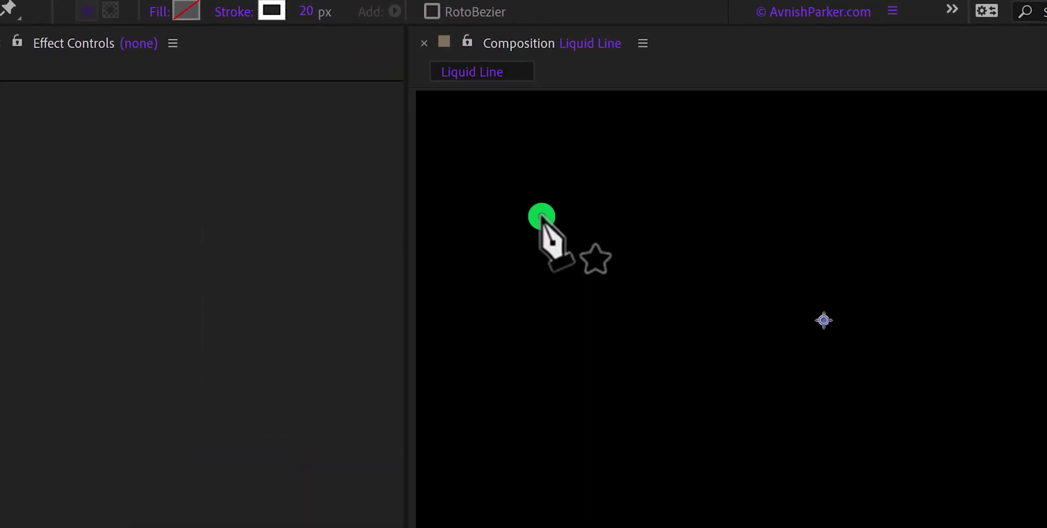
left_click(542, 216)
left_click_drag(633, 364, 685, 347)
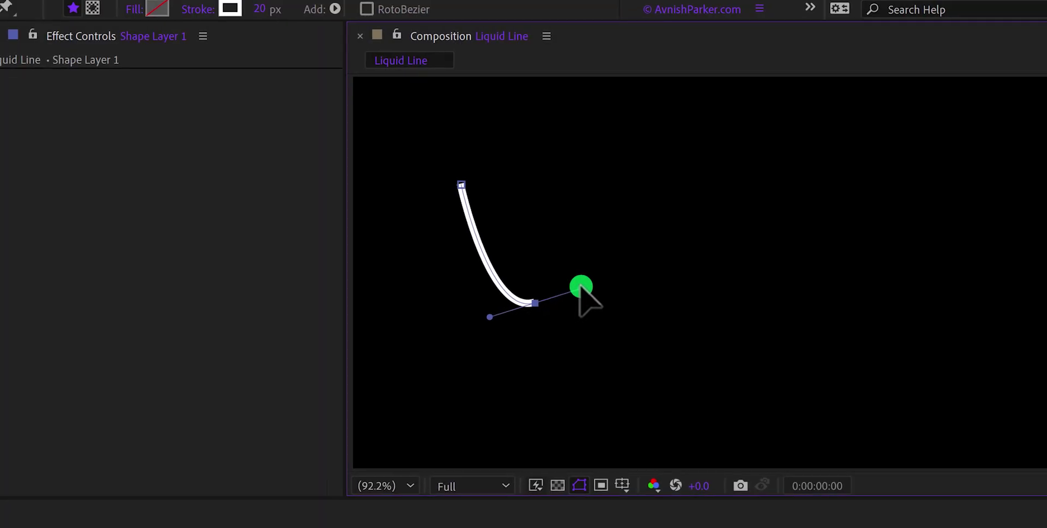
left_click_drag(687, 240, 713, 256)
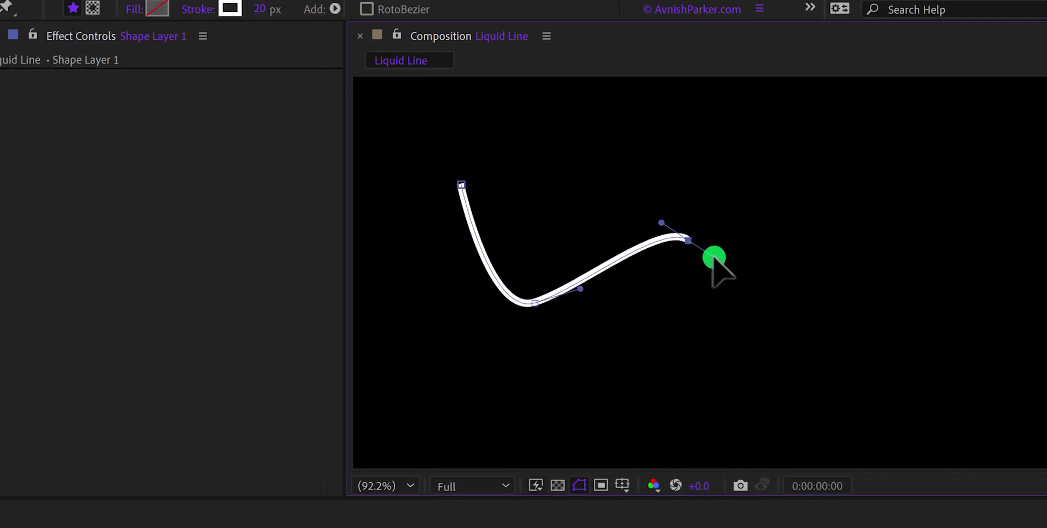
key("ctrl+z")
key("ctrl+z")
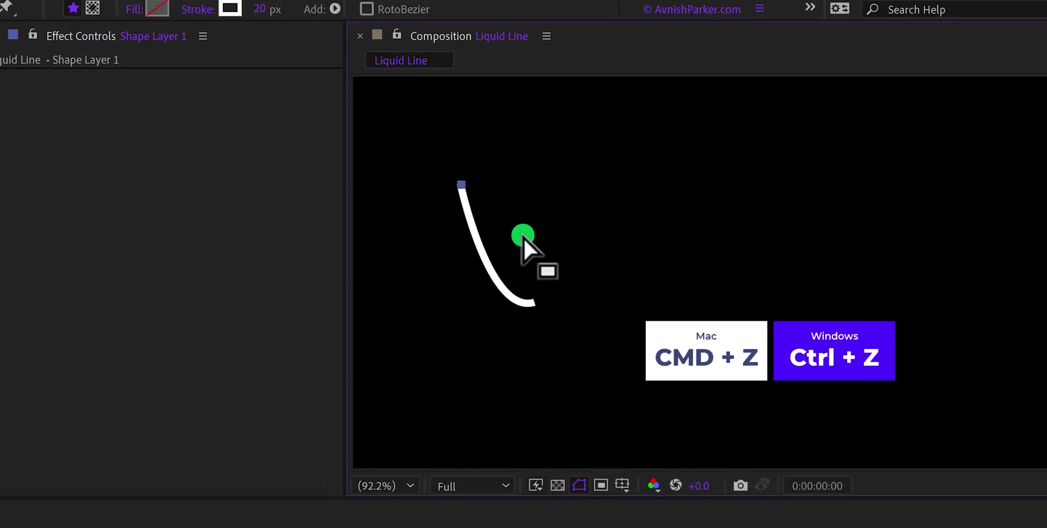
key("ctrl+z")
key("ctrl+z")
key("ctrl+z")
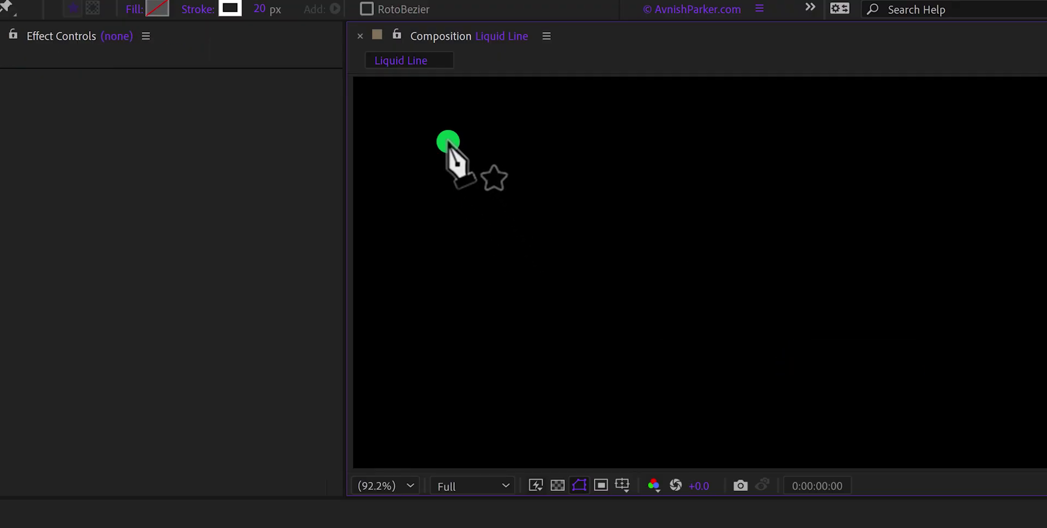
left_click(368, 7)
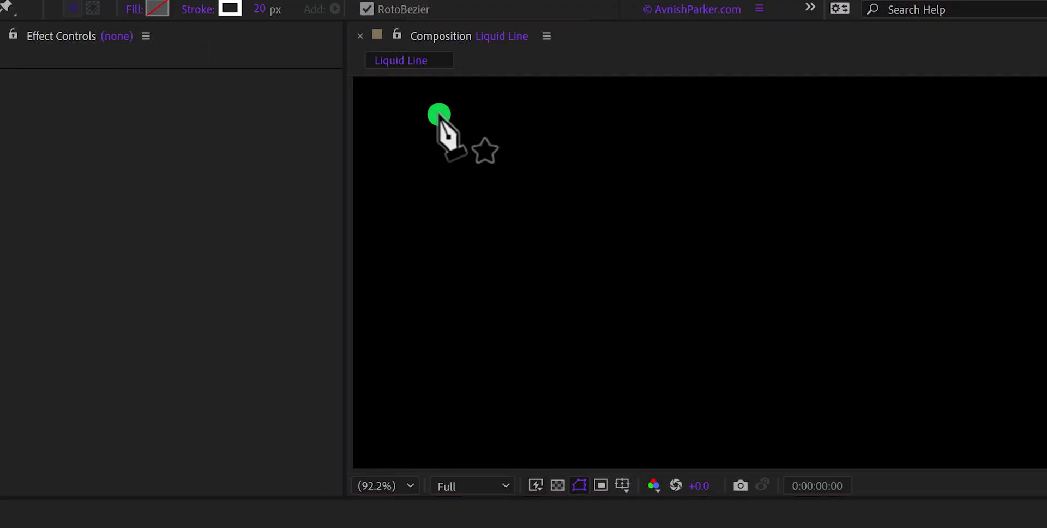
left_click(450, 150)
left_click(597, 273)
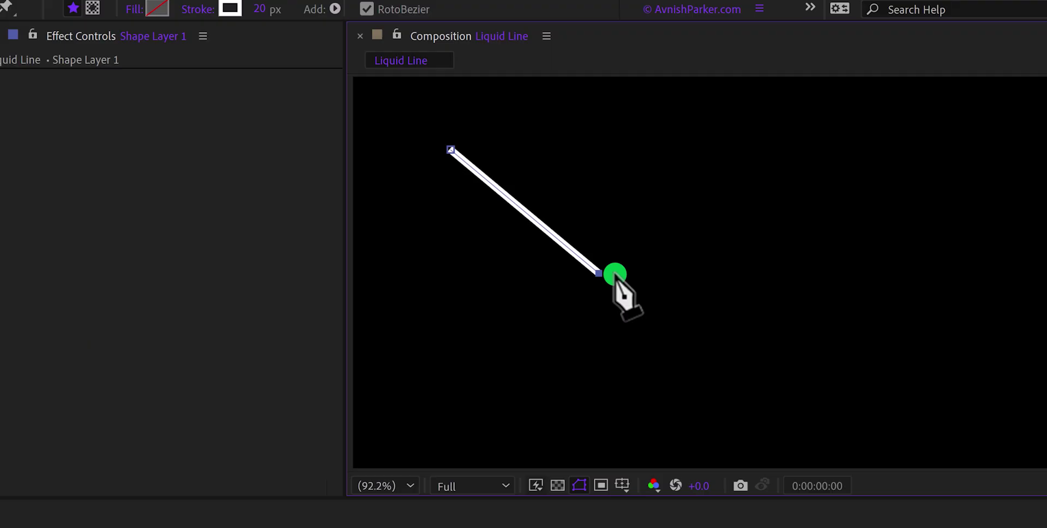
left_click(770, 254)
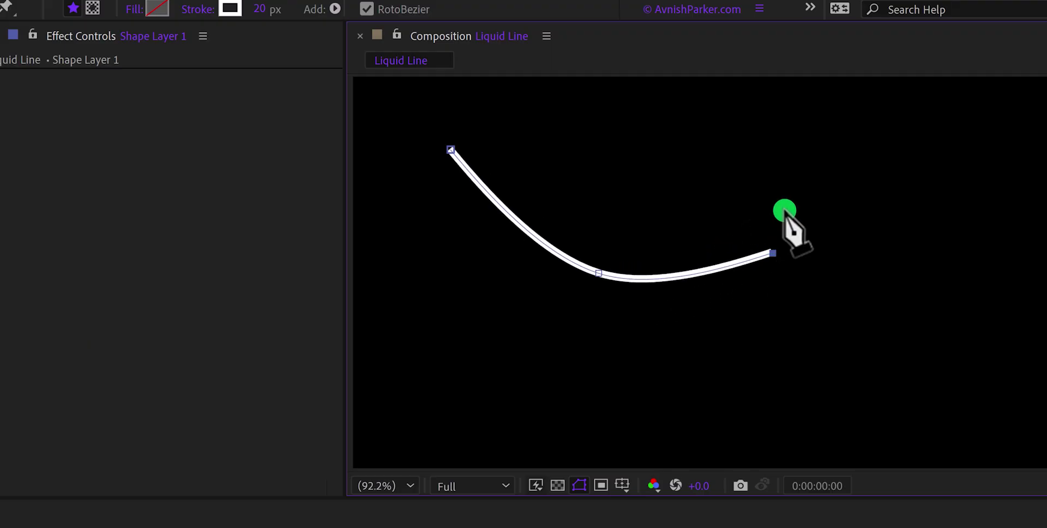
left_click(767, 123)
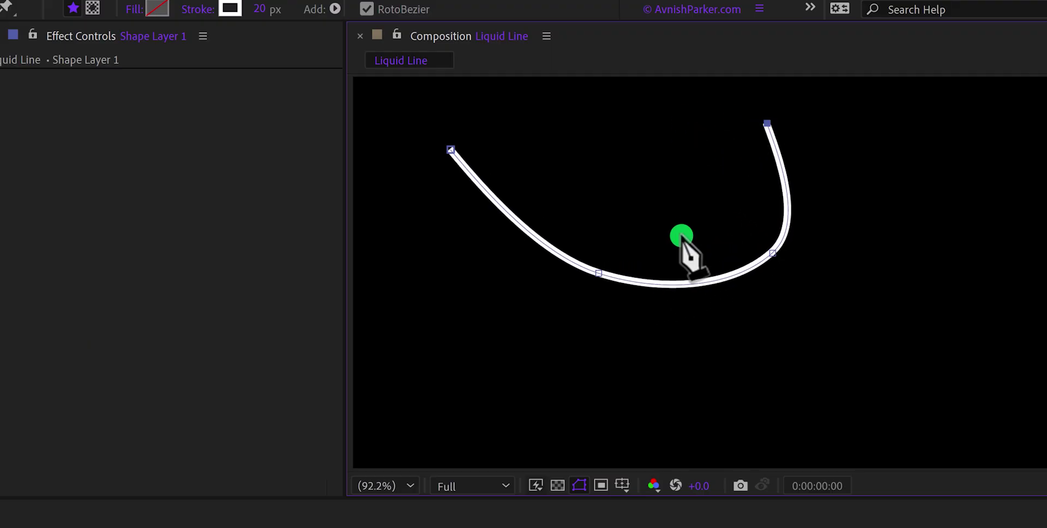
left_click(627, 179)
left_click_drag(763, 299, 704, 326)
left_click(946, 241)
left_click(866, 181)
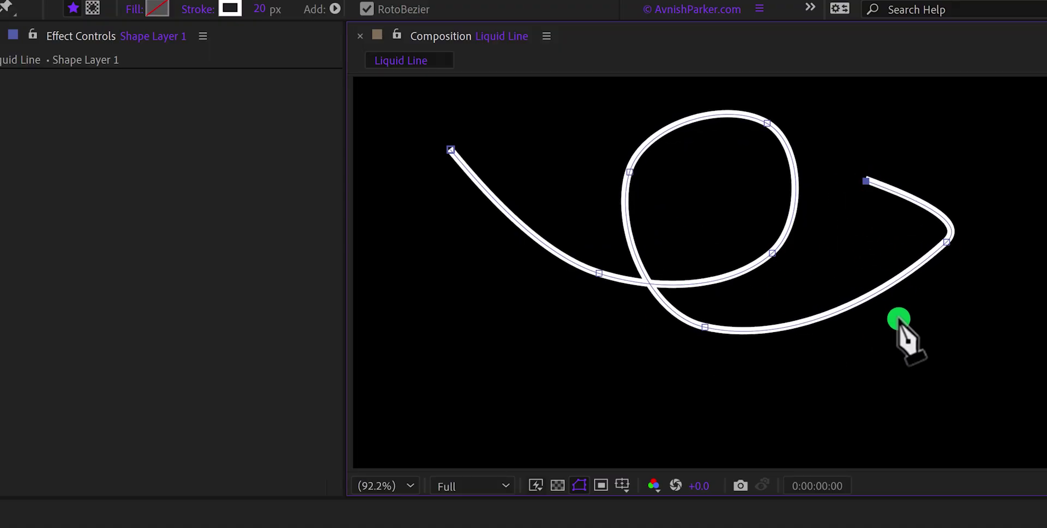
left_click(854, 351)
left_click_drag(866, 180, 876, 192)
left_click_drag(946, 242, 942, 254)
key("ctrl+z")
key("ctrl+z")
key("ctrl+z")
key("ctrl+z")
key("ctrl+z")
key("ctrl+z")
key("ctrl+z")
key("ctrl+z")
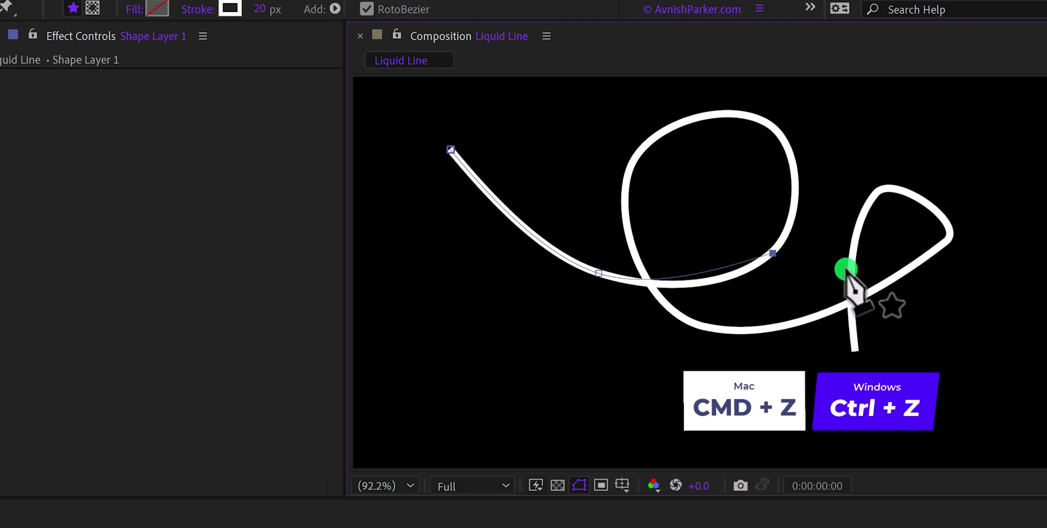
key("ctrl+z")
key("ctrl+z")
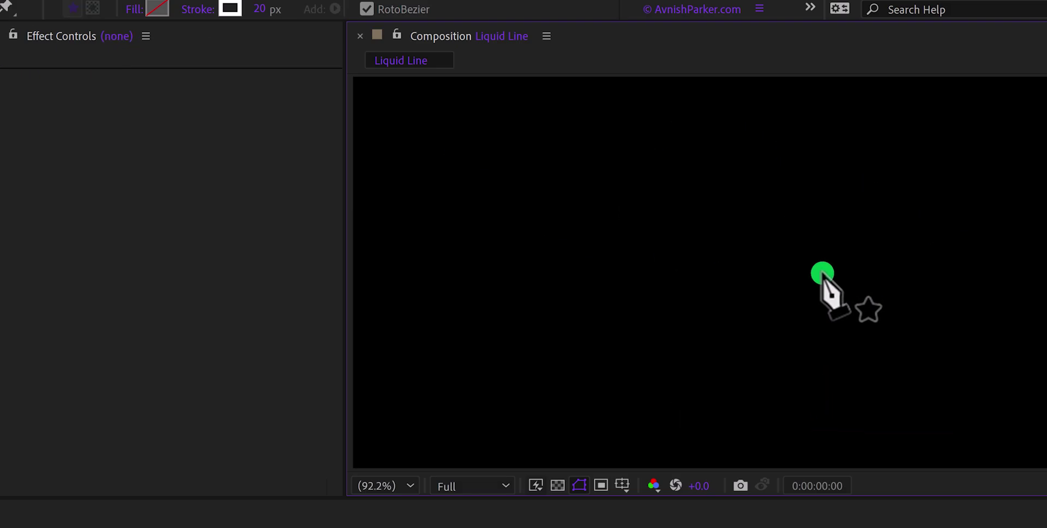
Turn off RotoBezier and begin the path with curved points forming the upper loops.
left_click(367, 9)
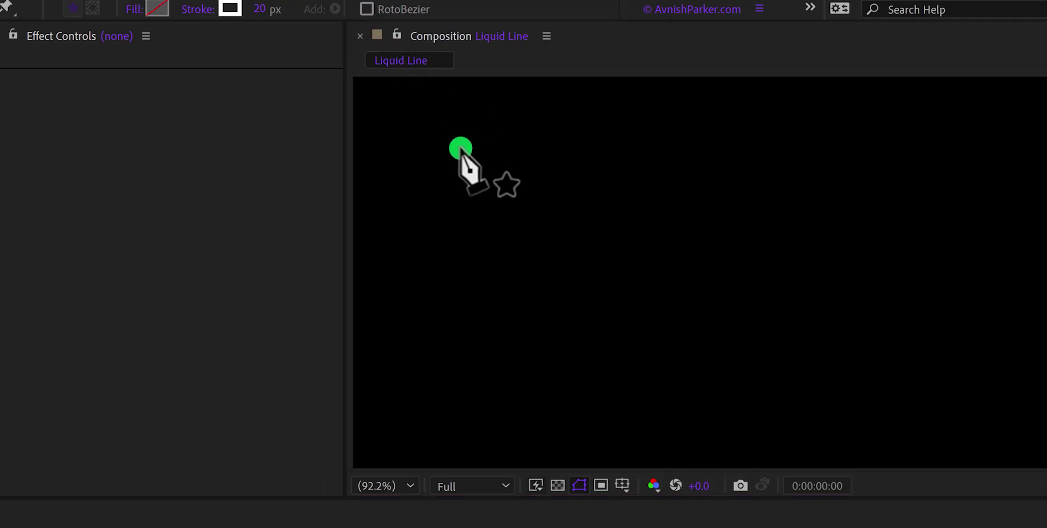
left_click(382, 155)
left_click_drag(544, 310, 604, 310)
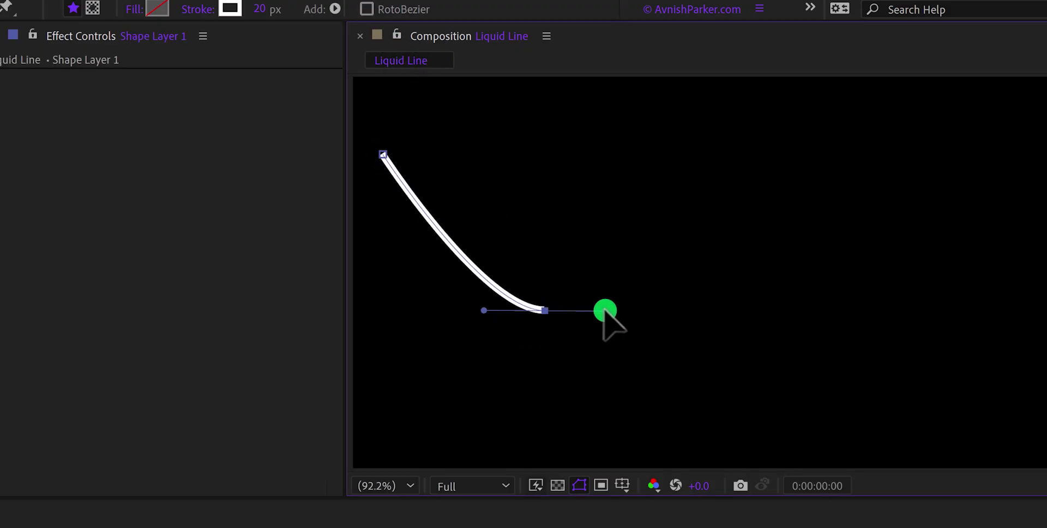
left_click_drag(733, 245, 741, 210)
left_click_drag(614, 176, 646, 131)
left_click_drag(623, 343, 671, 364)
left_click_drag(821, 330, 846, 300)
left_click_drag(835, 205, 836, 159)
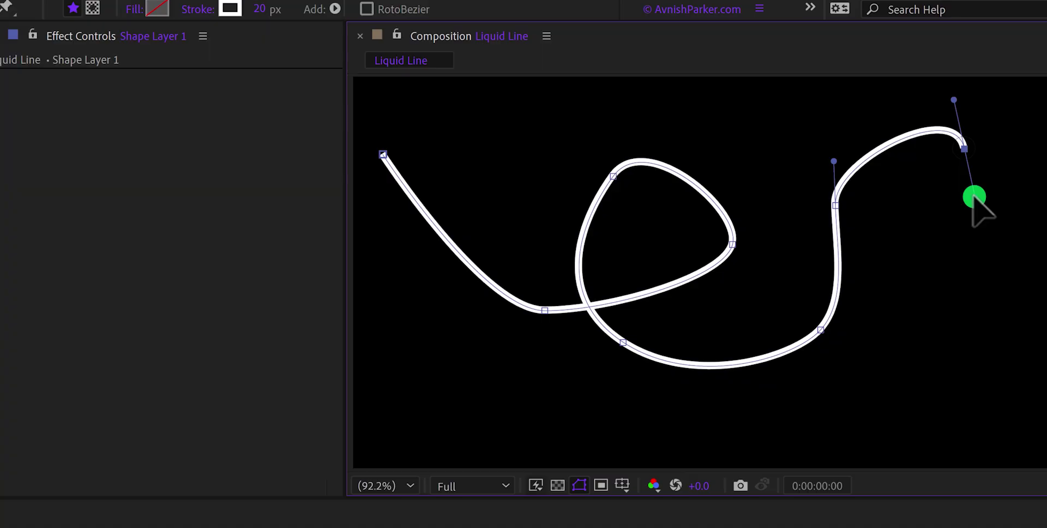
left_click_drag(952, 237, 963, 287)
Continue the path through a lower-left loop and end it at the bottom-left corner.
left_click(906, 165)
left_click(995, 201)
left_click_drag(936, 352, 844, 386)
left_click(775, 311)
left_click_drag(654, 241, 601, 266)
left_click(493, 357)
left_click_drag(628, 421, 662, 398)
left_click_drag(582, 365, 539, 359)
left_click_drag(363, 462, 339, 478)
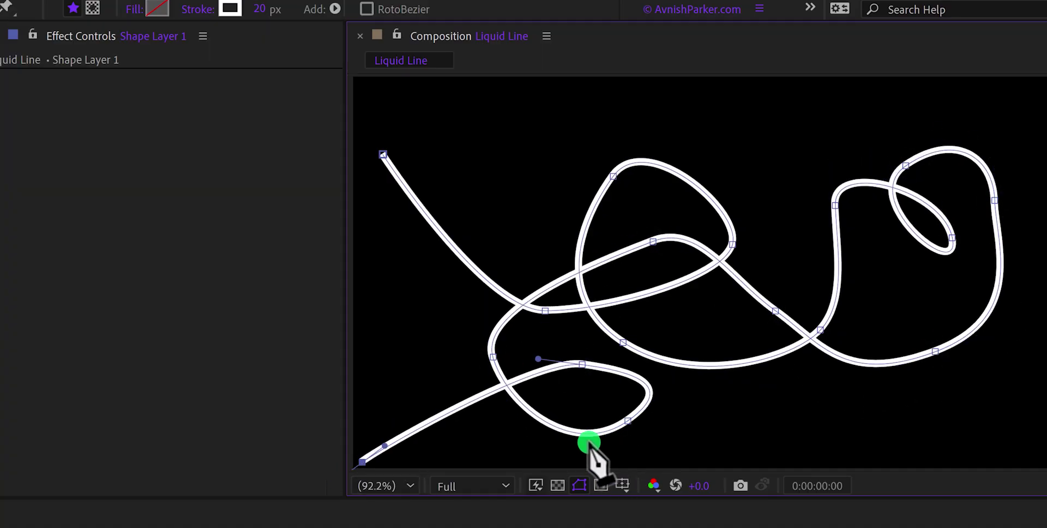
Smooth the path's loops by pulling out Bezier handles on several vertices.
left_click(653, 241)
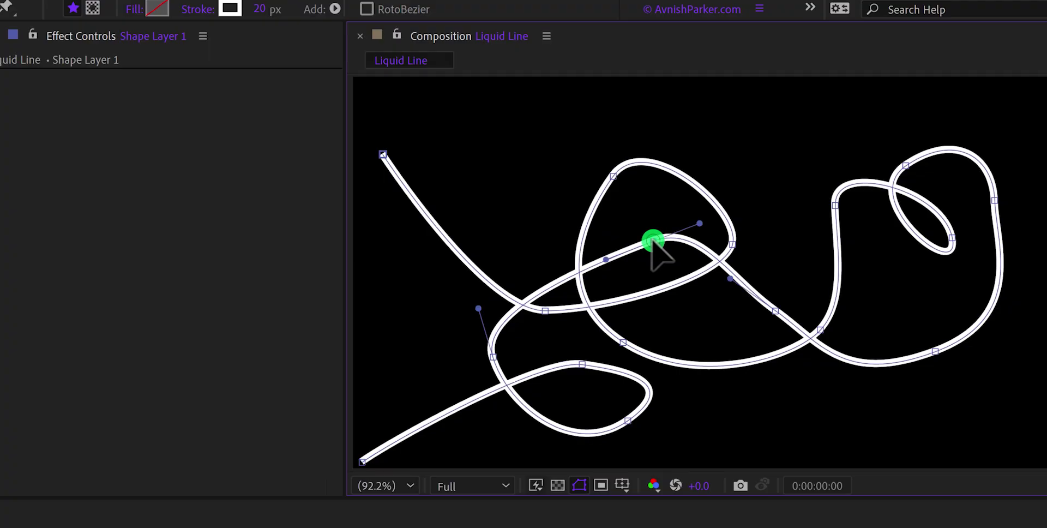
left_click_drag(605, 258, 561, 243)
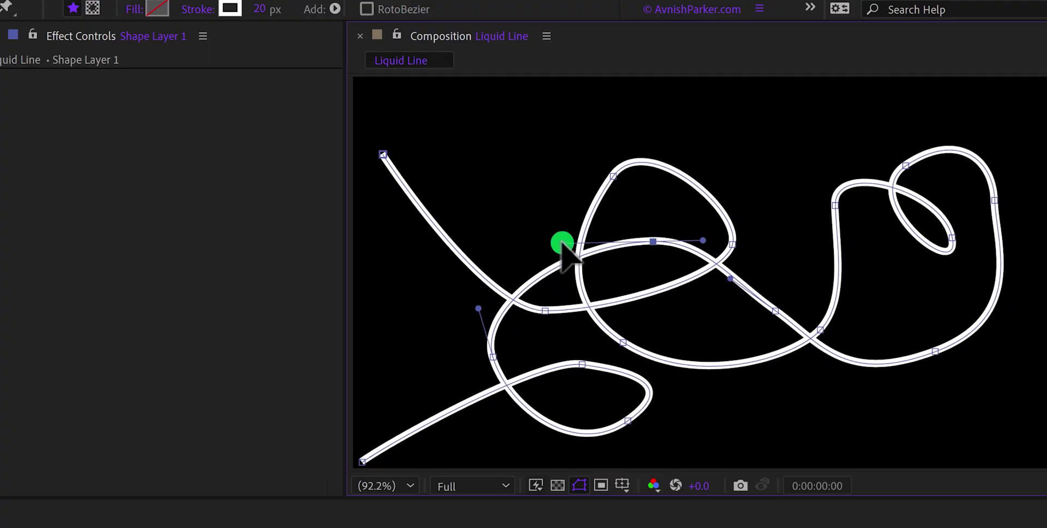
left_click_drag(706, 240, 720, 239)
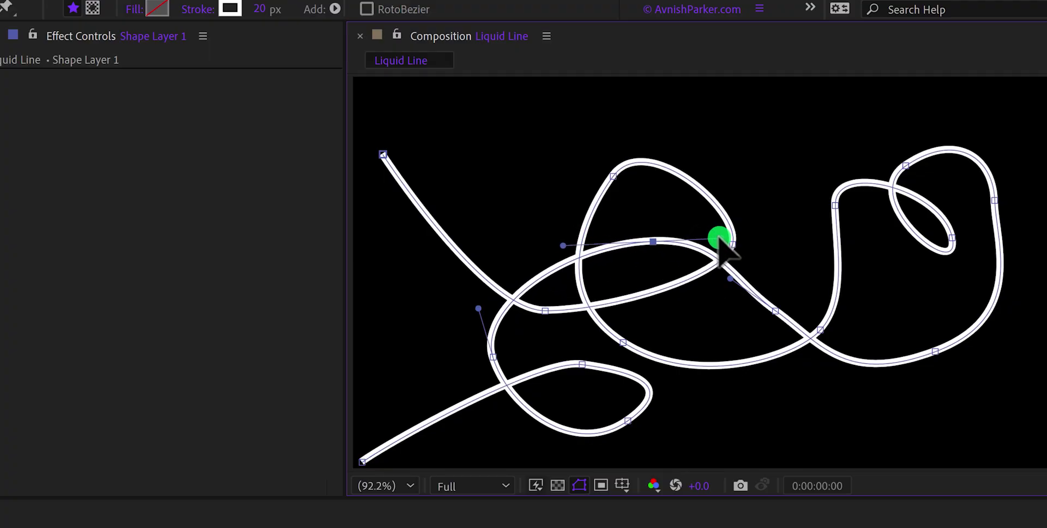
left_click_drag(544, 313, 685, 98)
left_click_drag(478, 308, 566, 236)
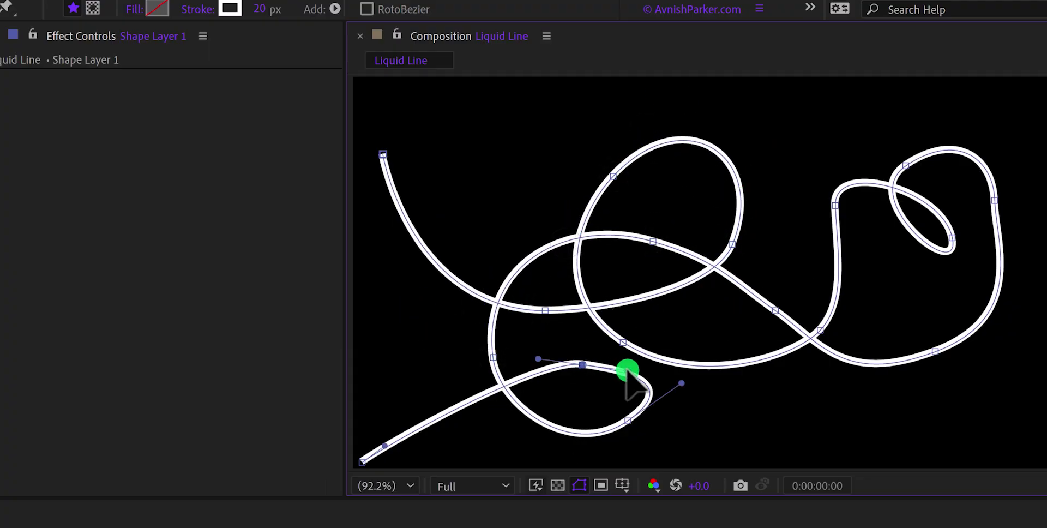
left_click_drag(627, 369, 678, 393)
left_click(820, 329)
left_click_drag(820, 330, 876, 385)
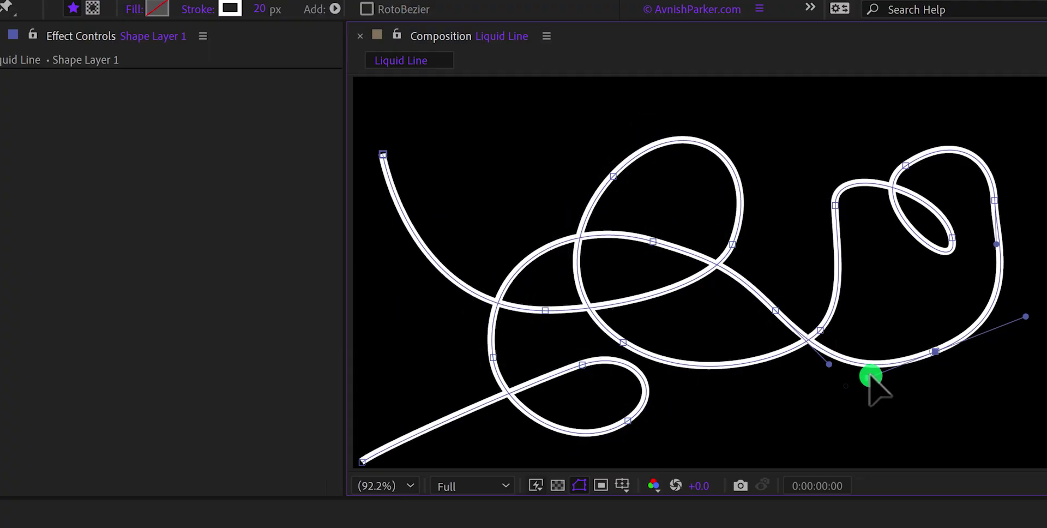
left_click_drag(906, 165, 815, 360)
left_click_drag(952, 235, 927, 280)
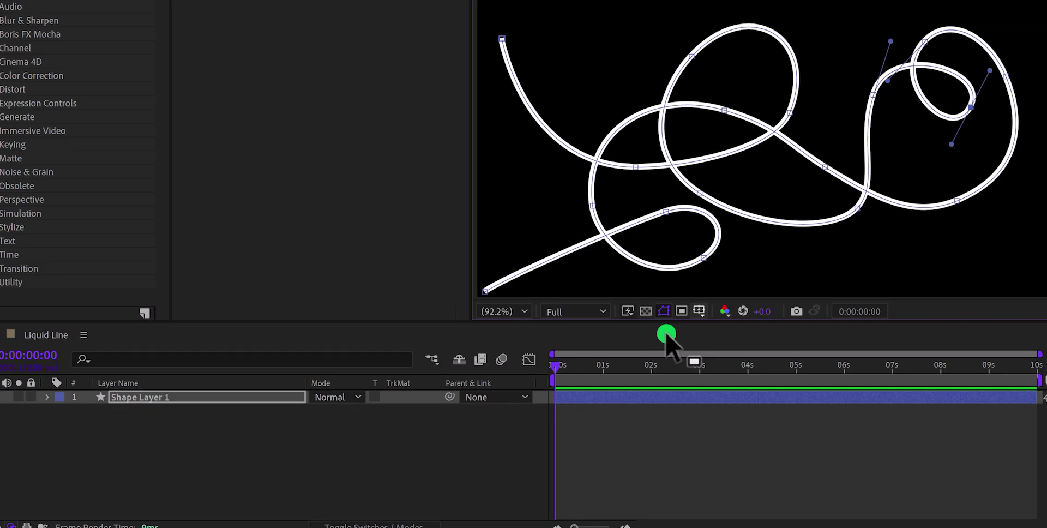
Rename Shape Layer 1 to 'Liquid Line'.
left_click(183, 399)
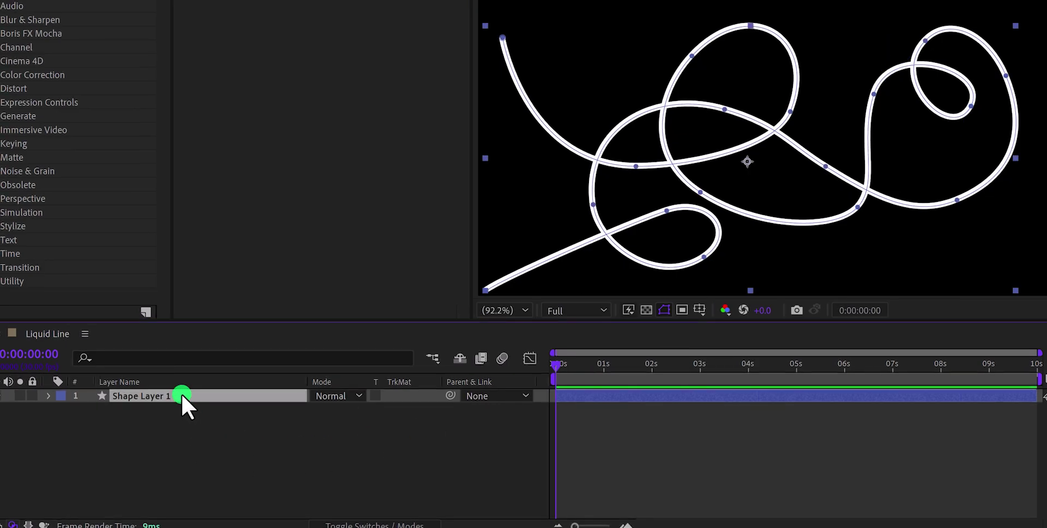
key("Return")
type("Liquid Line")
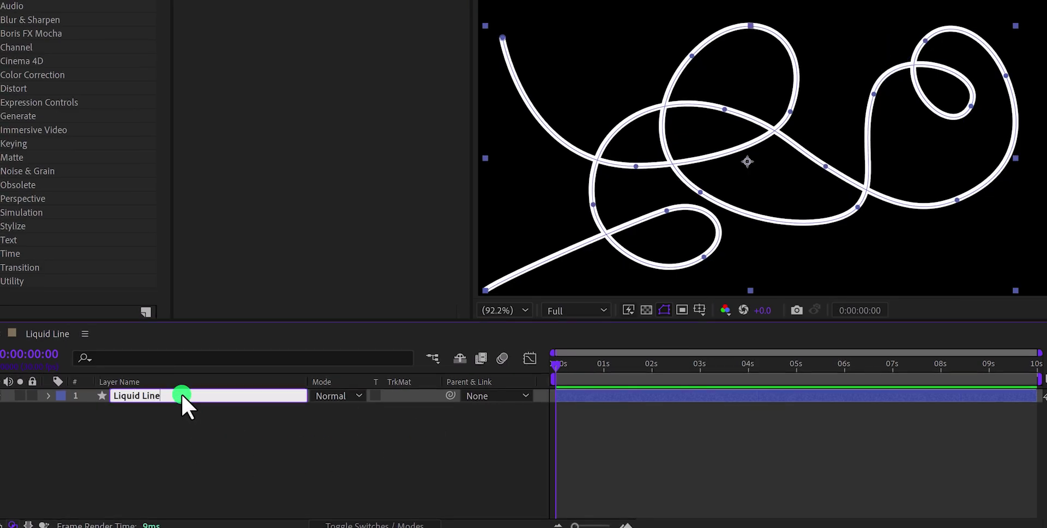
key("Return")
Add a Trim Paths operator to the Liquid Line layer's contents.
left_click(47, 395)
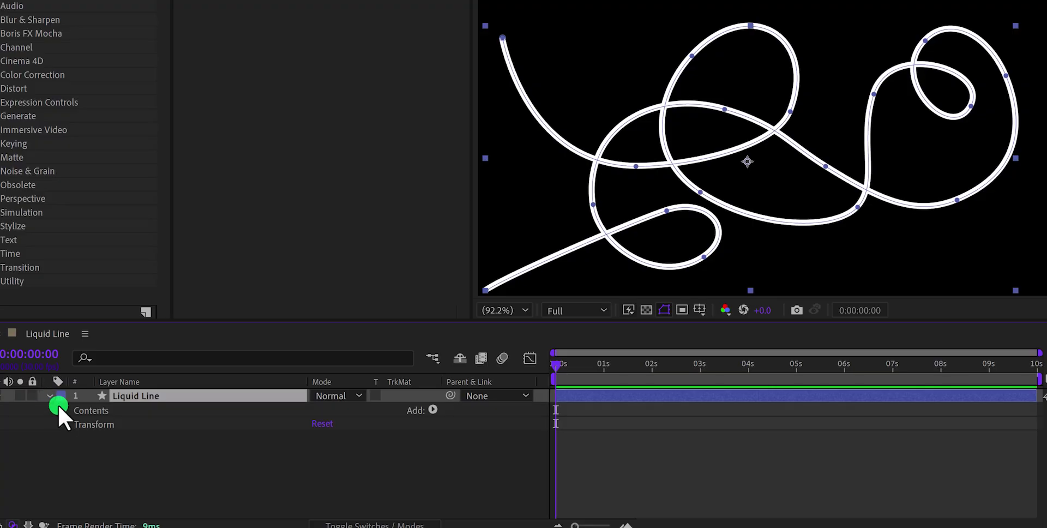
left_click(433, 412)
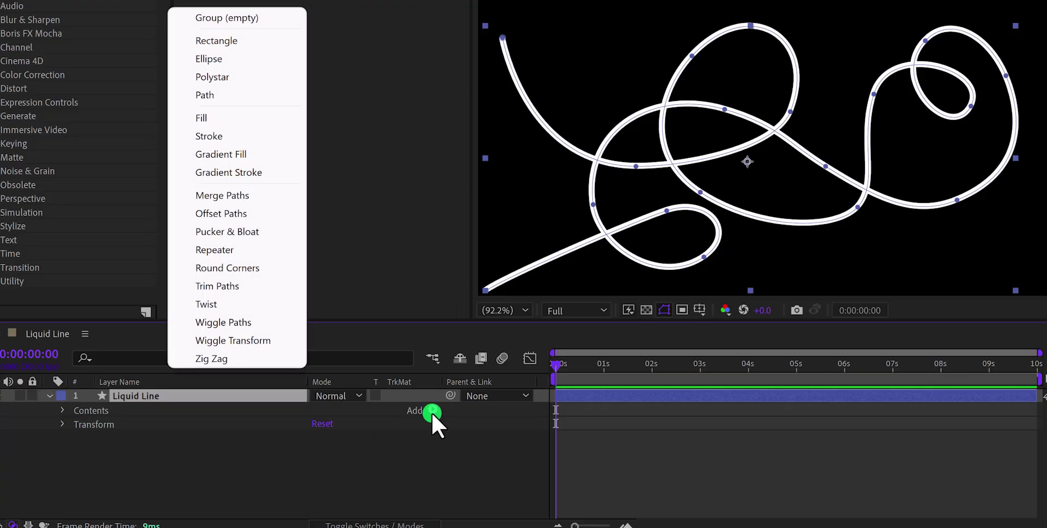
left_click(266, 290)
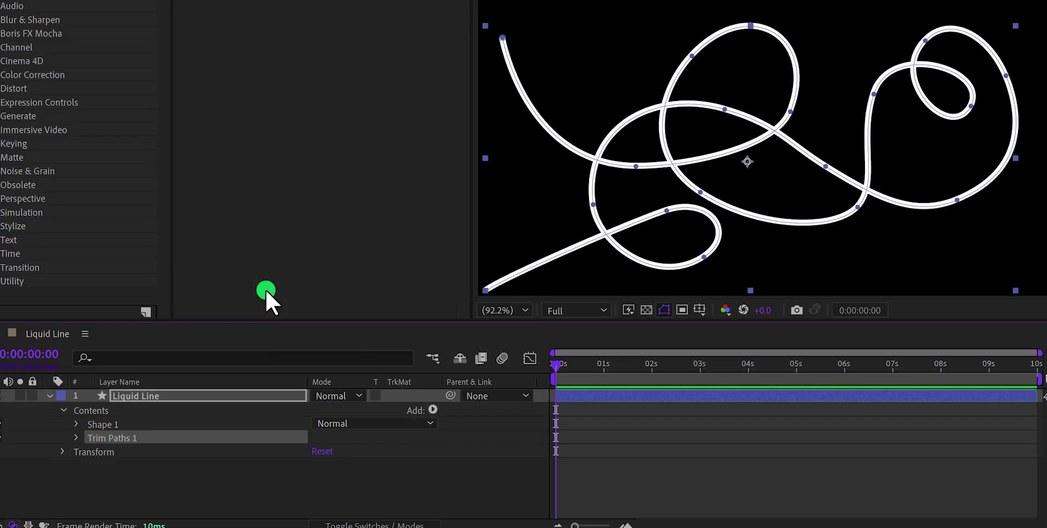
Keyframe Trim Paths Start and End from 0% at 0 s to 100% at 3 s.
left_click(76, 436)
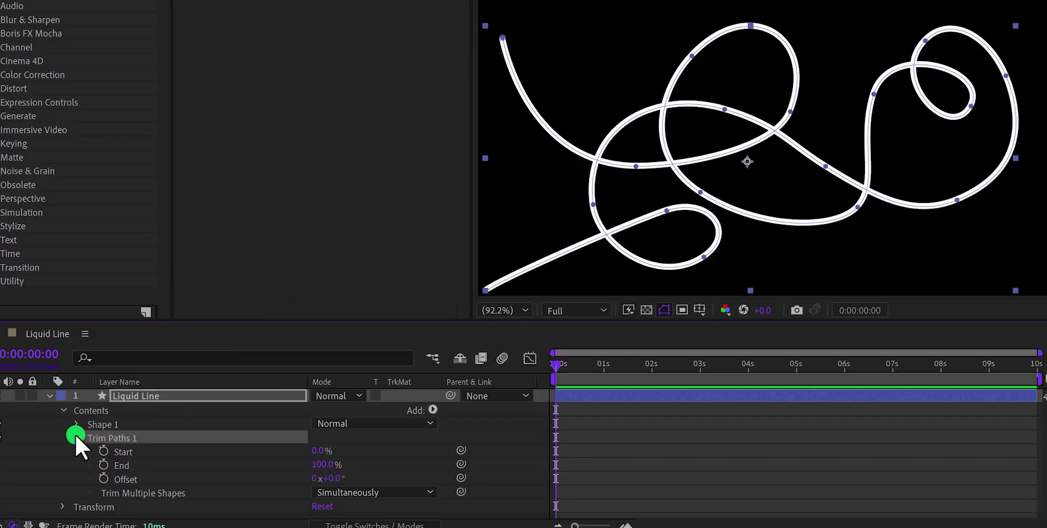
left_click_drag(321, 468, 229, 466)
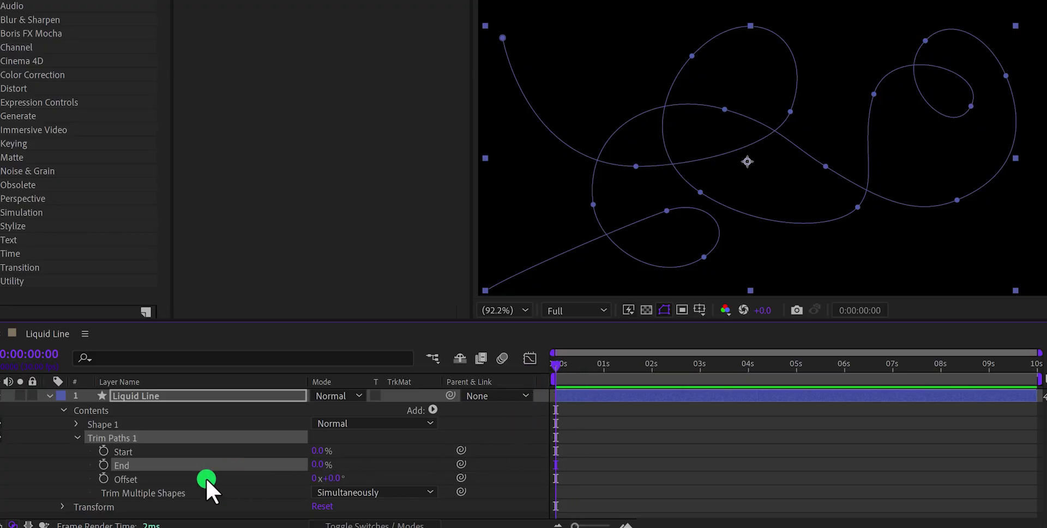
left_click(103, 449)
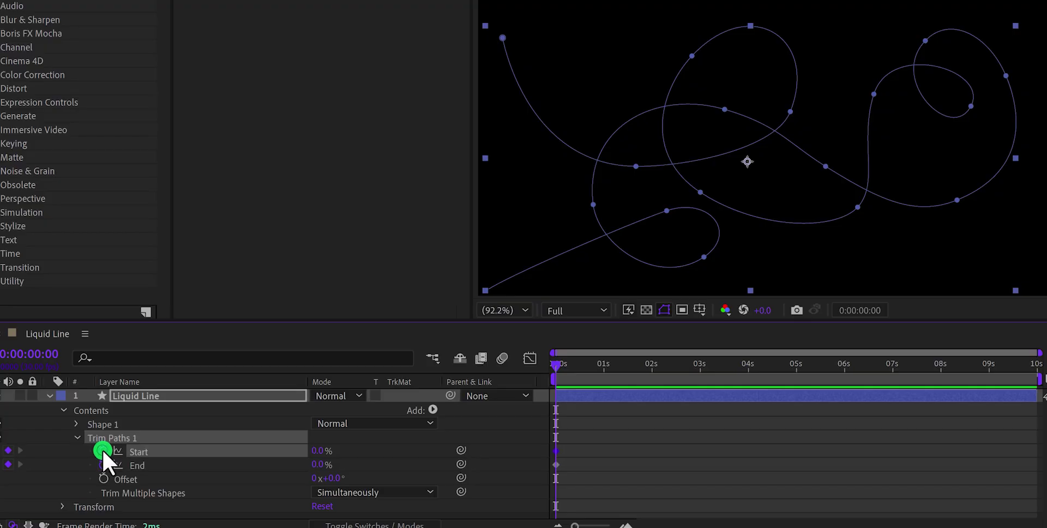
left_click(699, 366)
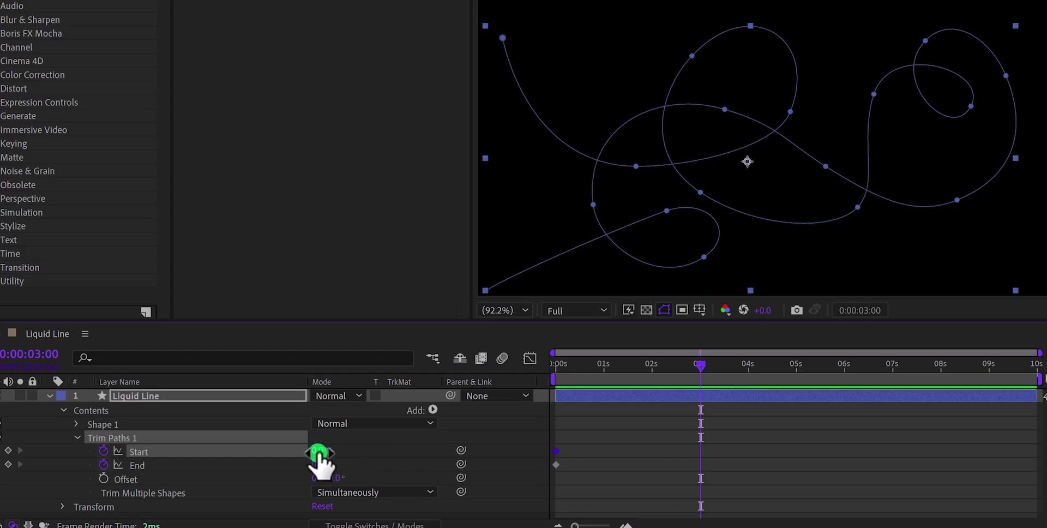
mouse_move(319, 454)
left_mouse_down()
mouse_move(373, 451)
mouse_move(350, 464)
left_mouse_up()
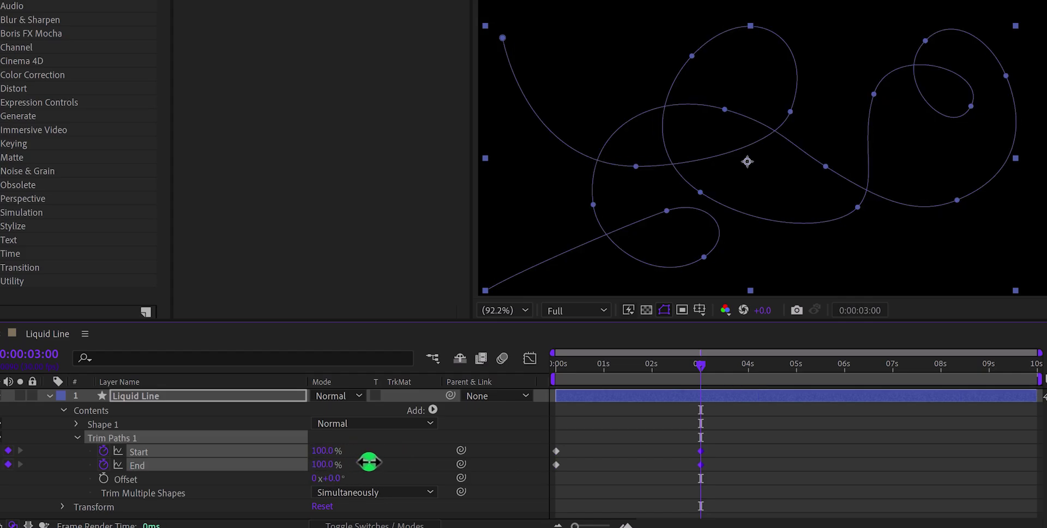
Shift both Start keyframes a few frames later and scrub back to the beginning.
left_click(566, 438)
left_click_drag(570, 364, 623, 385)
left_click(627, 401)
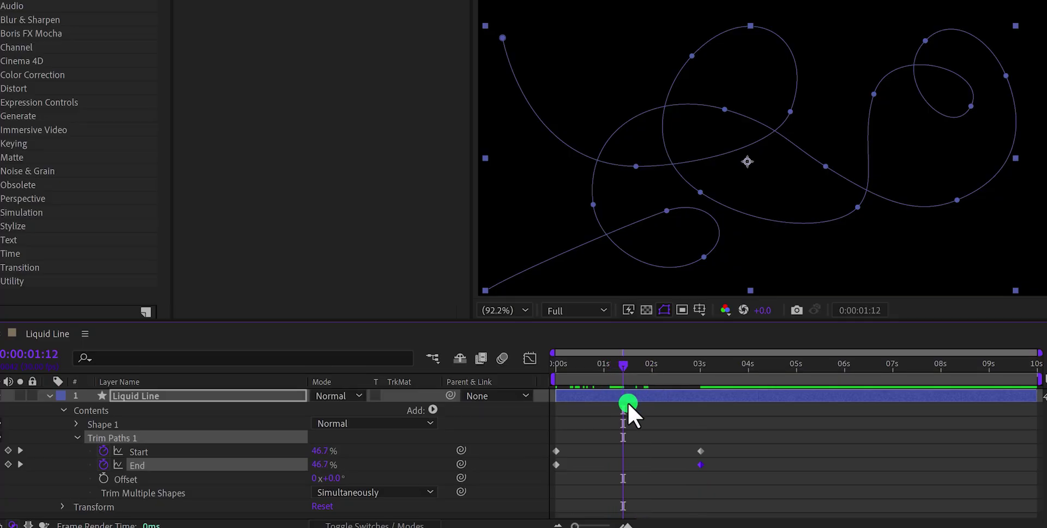
left_click(716, 447)
mouse_move(722, 440)
left_mouse_down()
mouse_move(545, 454)
mouse_move(570, 450)
mouse_move(561, 451)
left_mouse_up()
left_click(597, 467)
mouse_move(577, 371)
left_mouse_down()
mouse_move(532, 375)
mouse_move(630, 377)
mouse_move(709, 395)
left_mouse_up()
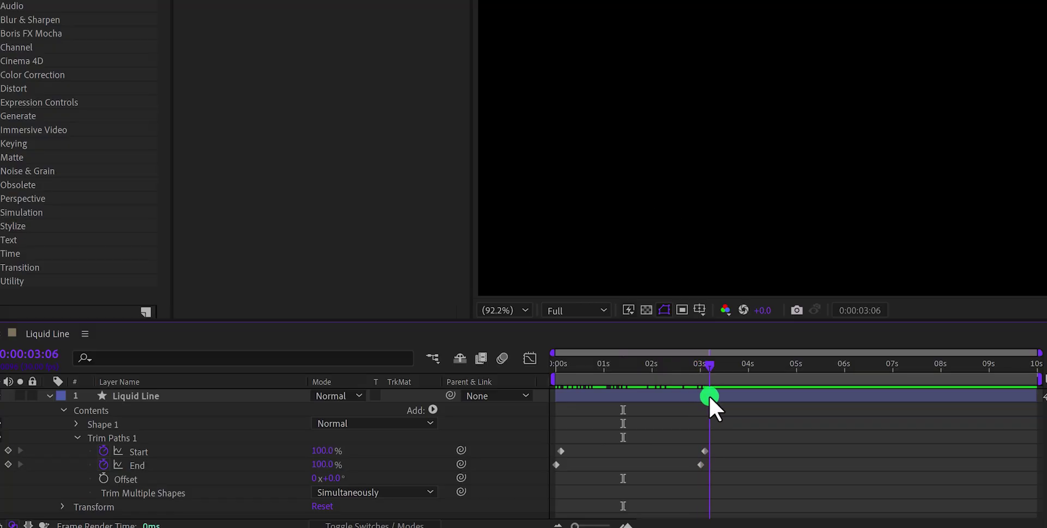
Apply Easy Ease (F9) to all four Start and End keyframes and preview the motion.
left_click_drag(724, 439, 547, 474)
key("F9")
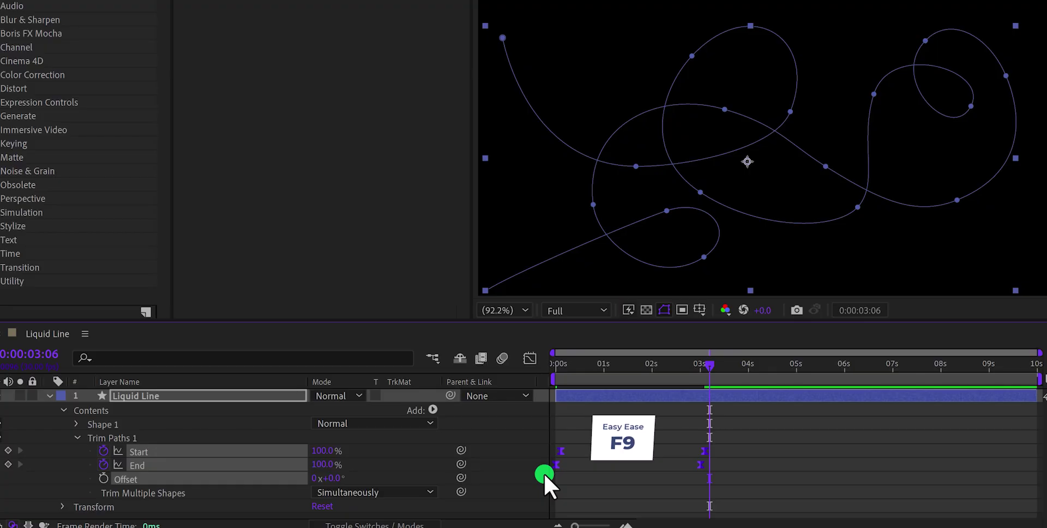
key("space")
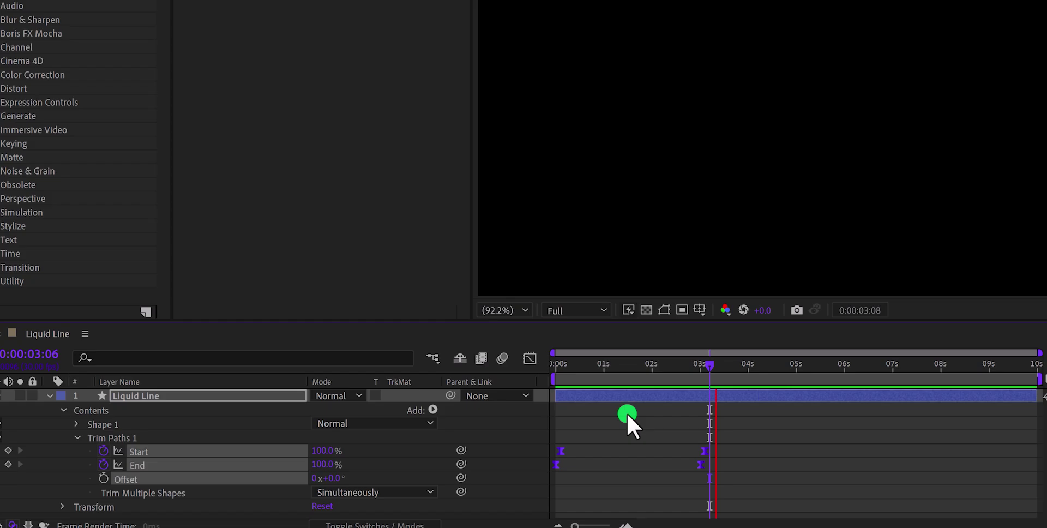
left_click_drag(588, 365, 558, 379)
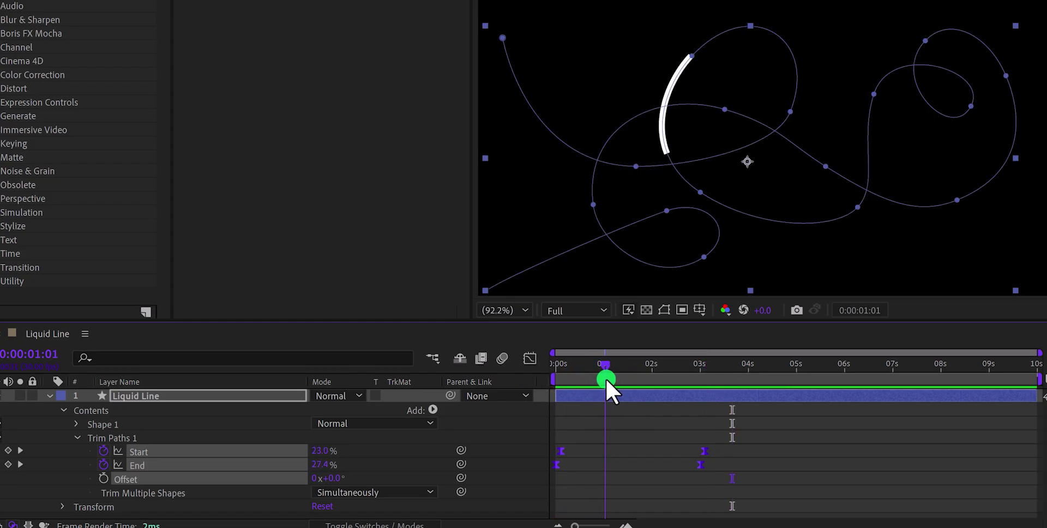
left_click_drag(607, 378, 618, 388)
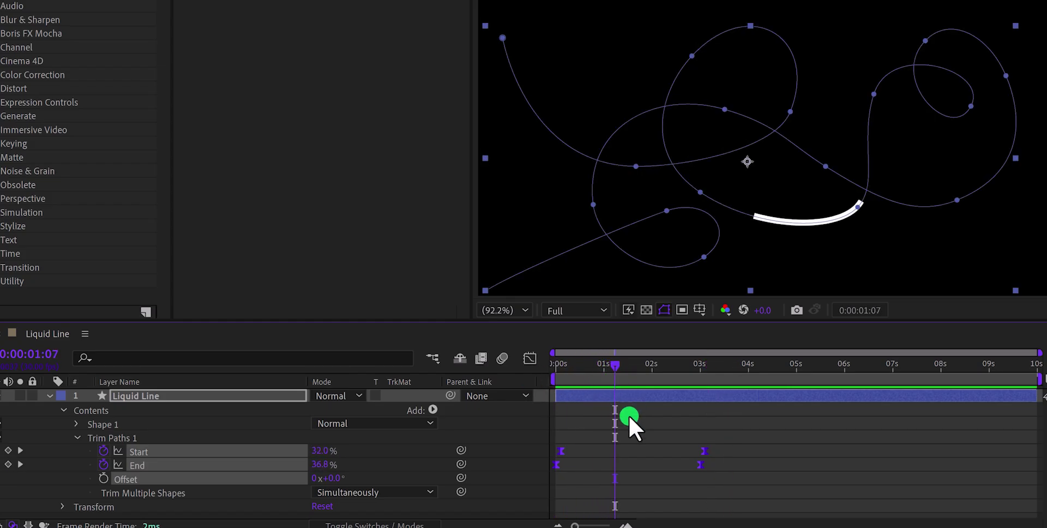
Set Shape 1's Stroke 1 Line Cap to Round Cap and scrub to check the ends.
left_click(76, 424)
left_click(90, 452)
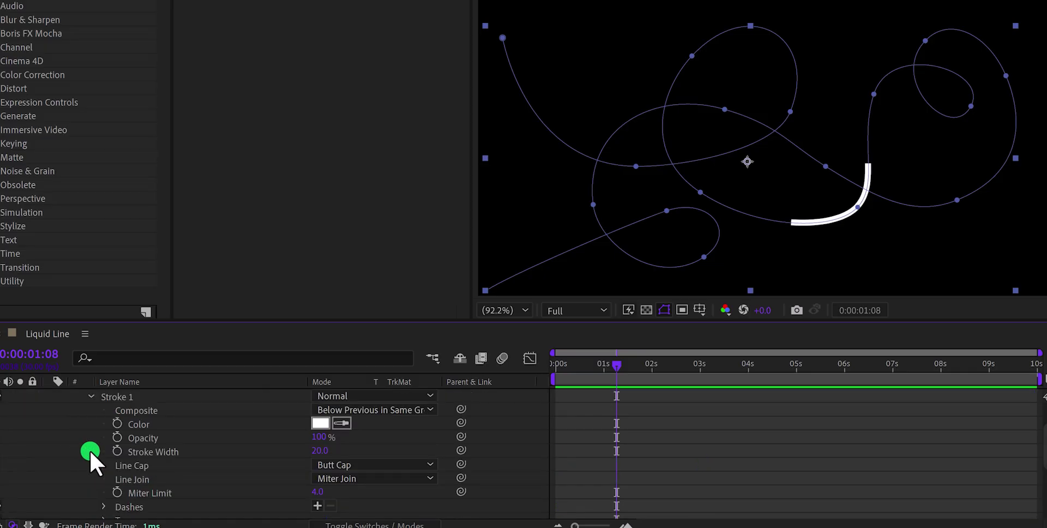
left_click(339, 464)
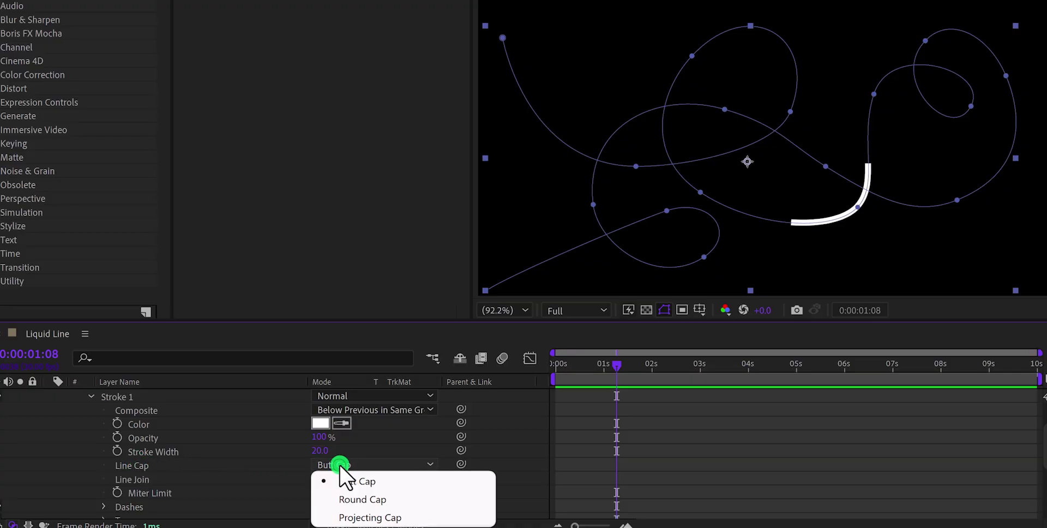
left_click(381, 497)
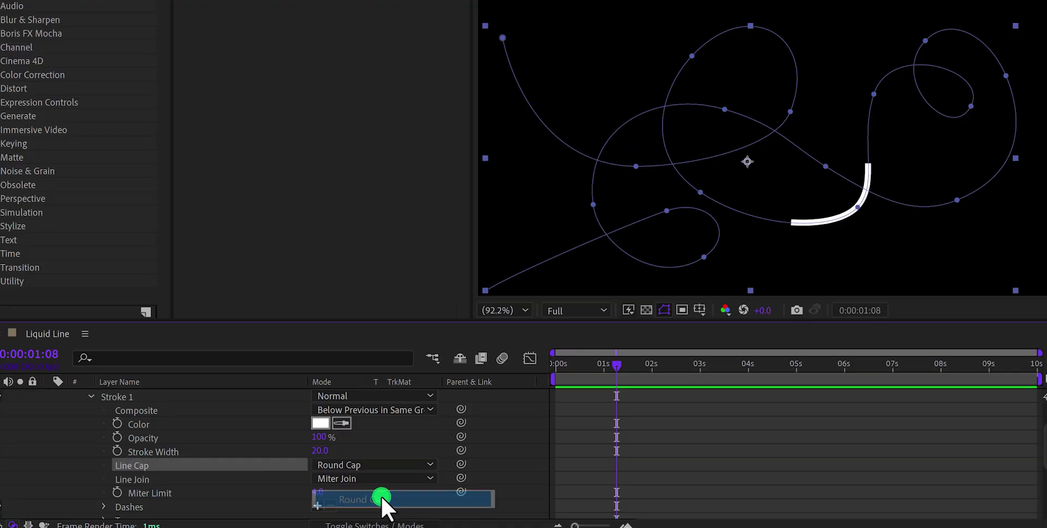
left_click(524, 440)
mouse_move(582, 371)
left_mouse_down()
mouse_move(564, 368)
mouse_move(594, 366)
left_mouse_up()
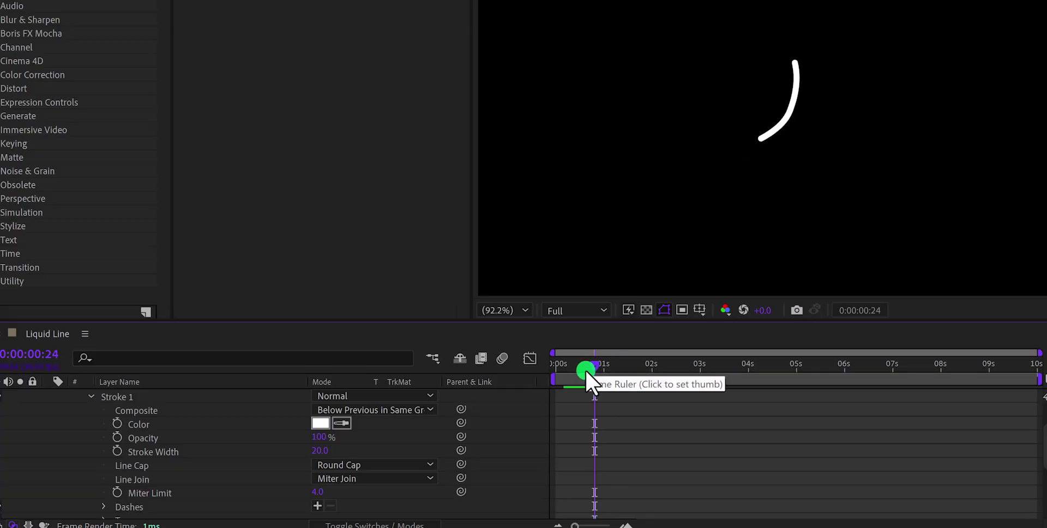
scroll(168, 461, "down", 3)
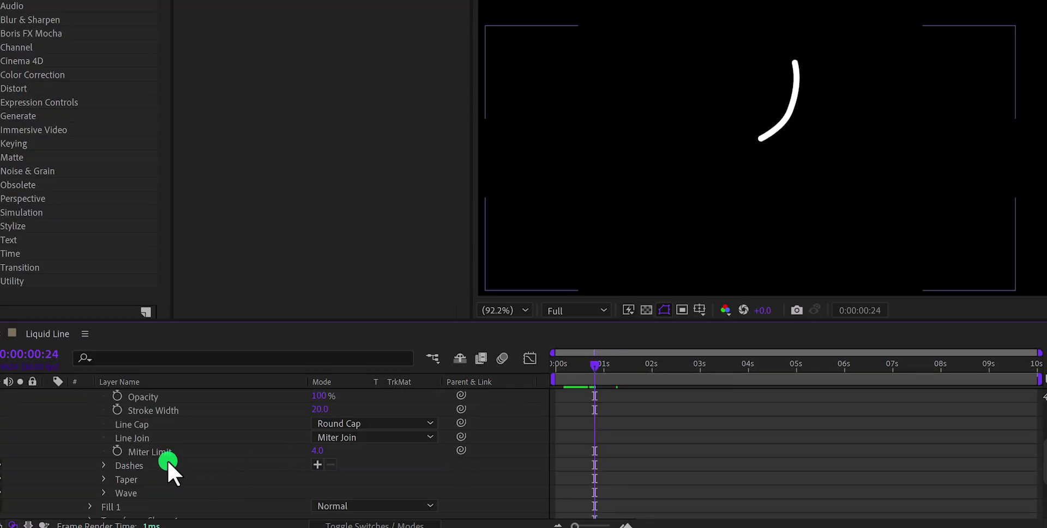
left_click(103, 479)
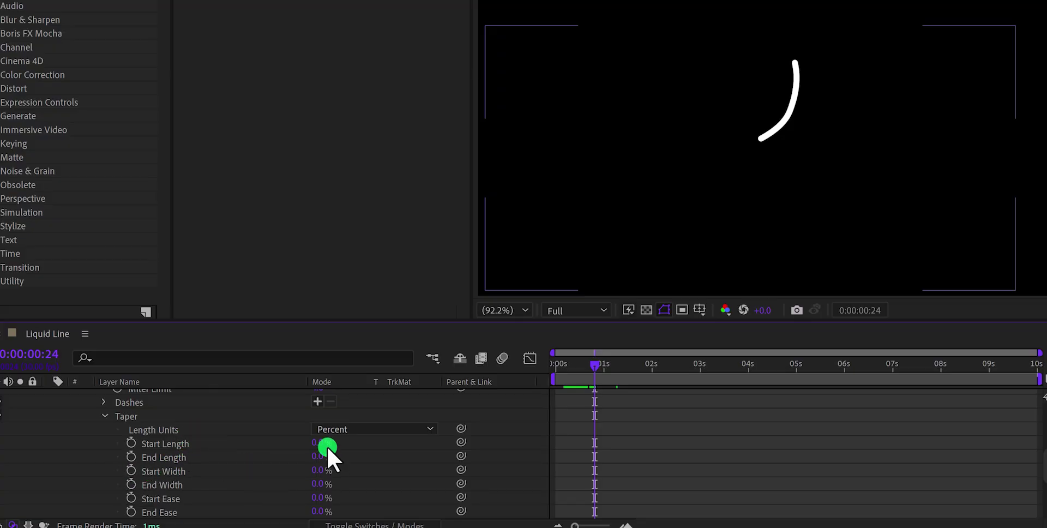
left_click_drag(327, 446, 386, 442)
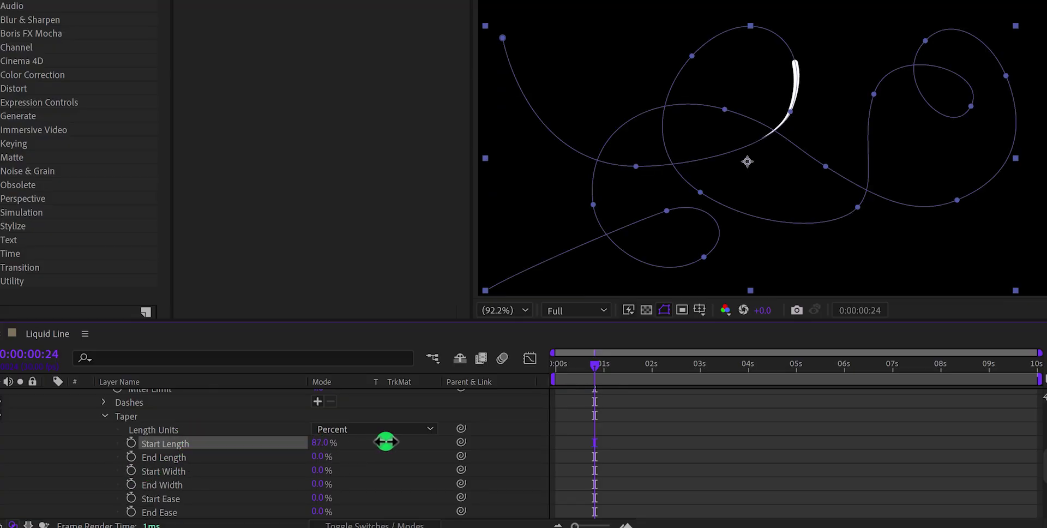
left_click(387, 444)
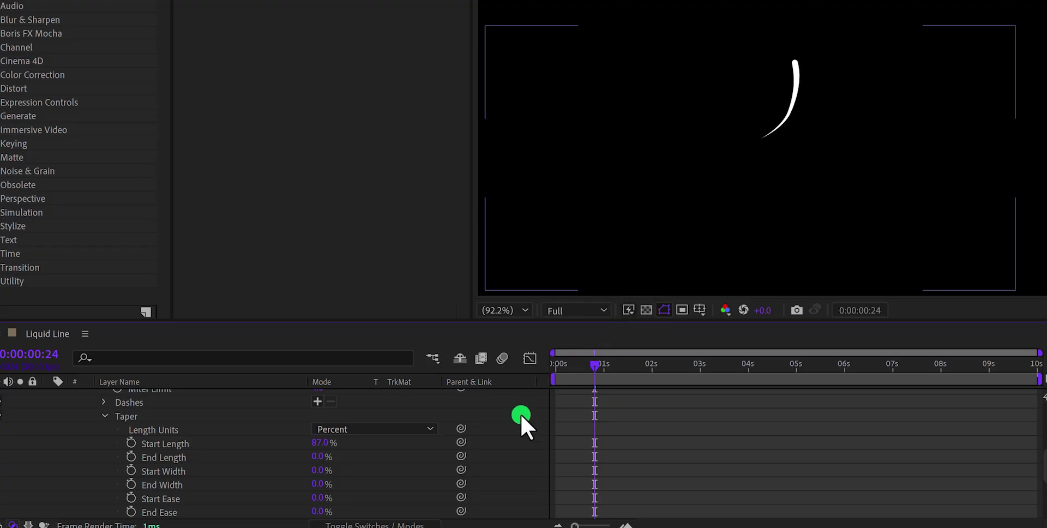
left_click_drag(318, 447, 106, 417)
left_click(106, 416)
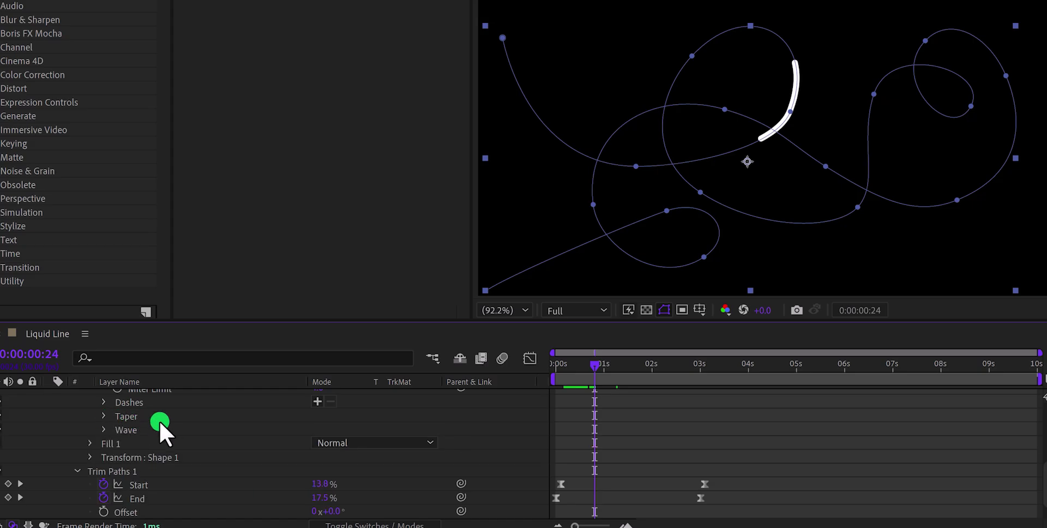
left_click(406, 470)
scroll(616, 447, "up", 5)
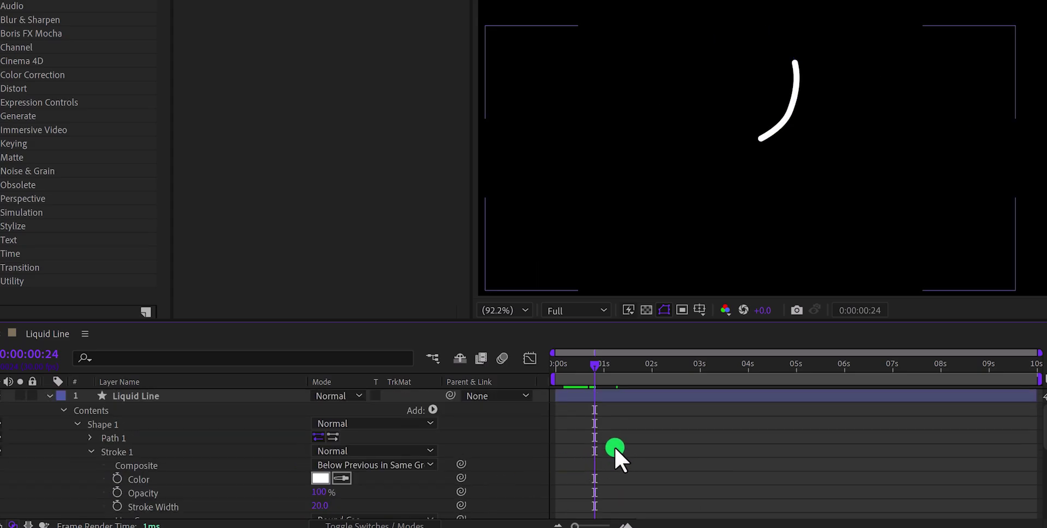
Scrub the line to about frame 26, then collapse the Liquid Line layer's properties.
left_click(614, 446)
left_click_drag(600, 375, 594, 368)
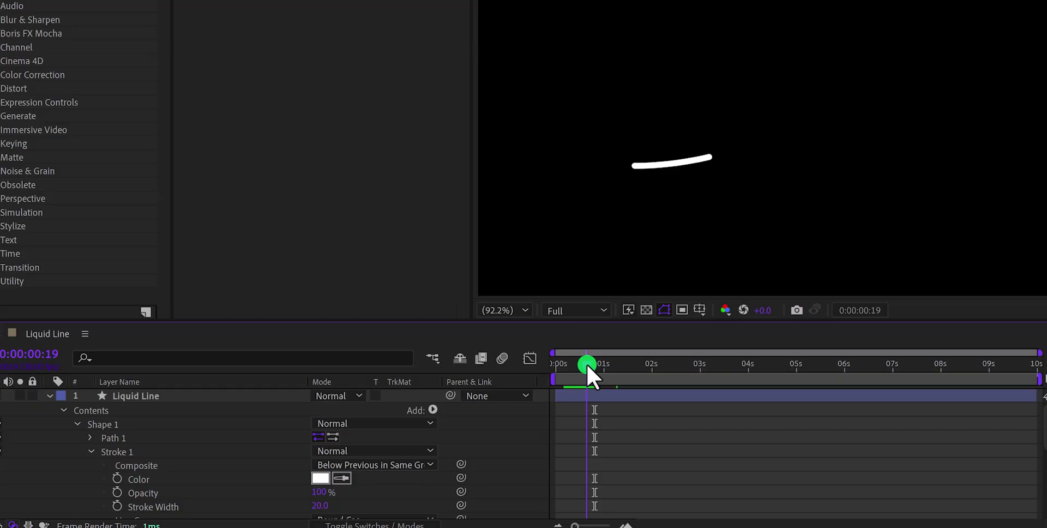
left_click_drag(588, 366, 596, 377)
left_click(303, 446)
left_click(50, 396)
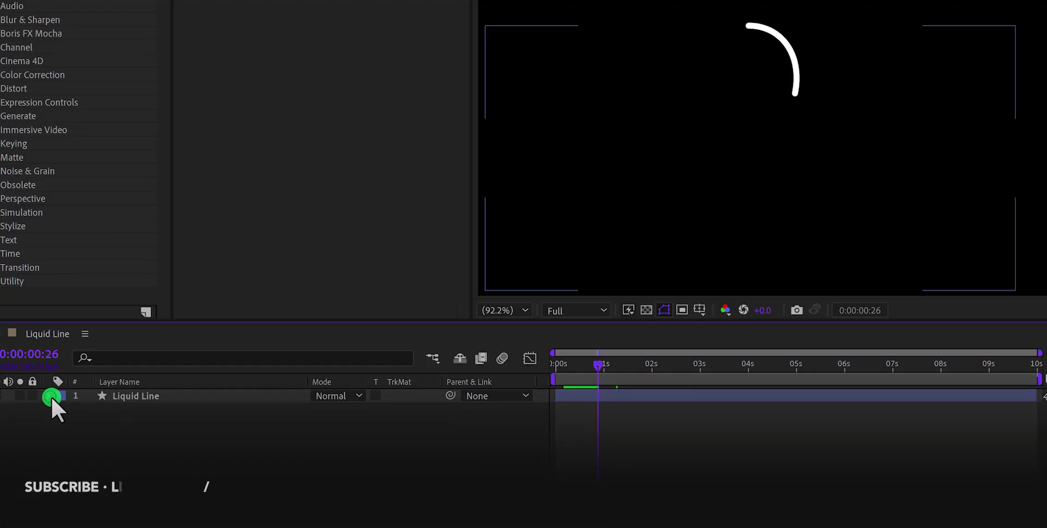
Apply Roughen Edges to the Liquid Line layer with Border 8.00 and Complexity 2.
left_click(181, 397)
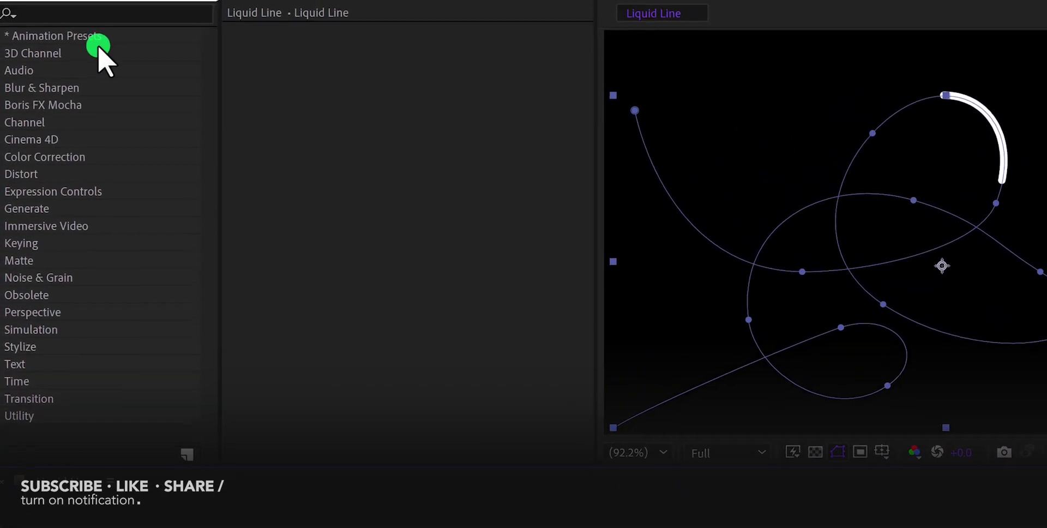
left_click(94, 12)
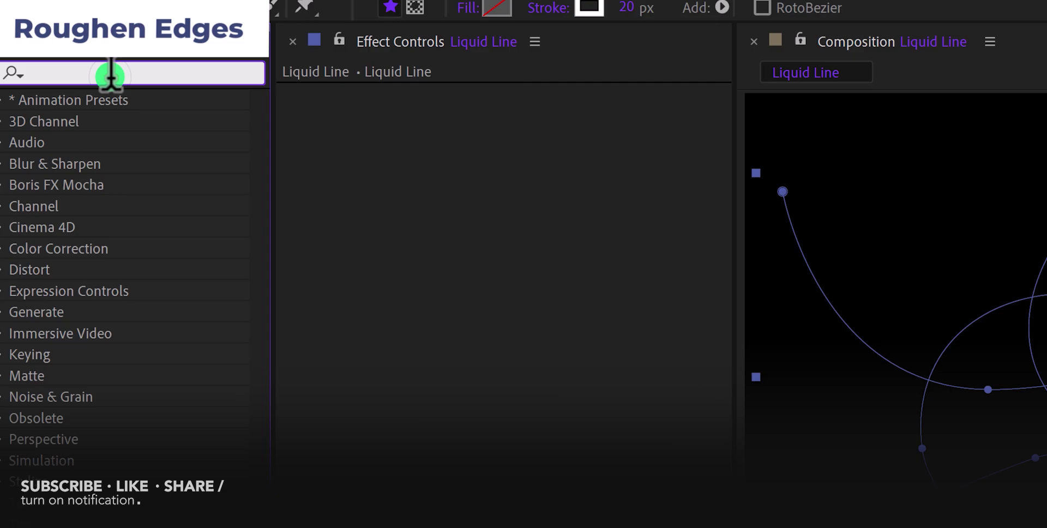
type("rough")
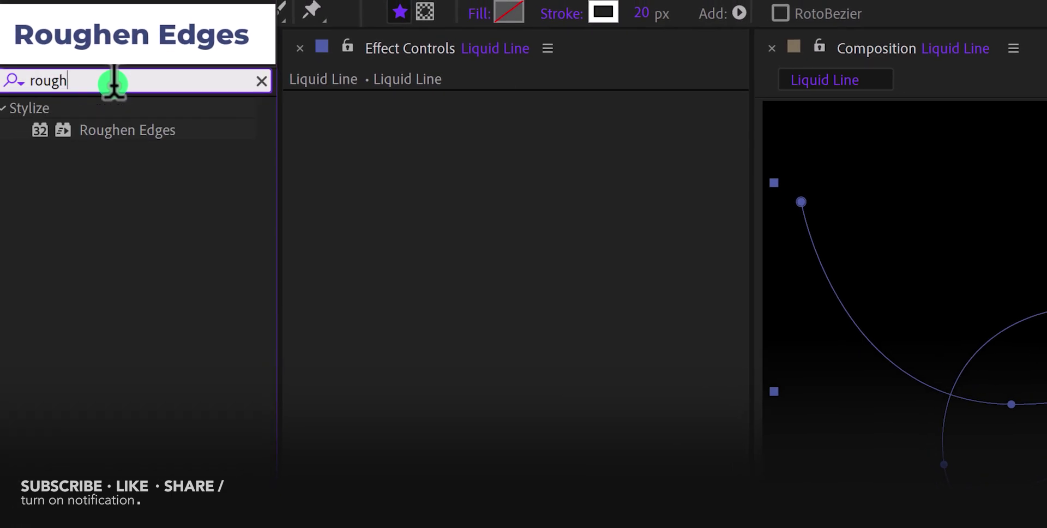
left_click_drag(116, 131, 366, 218)
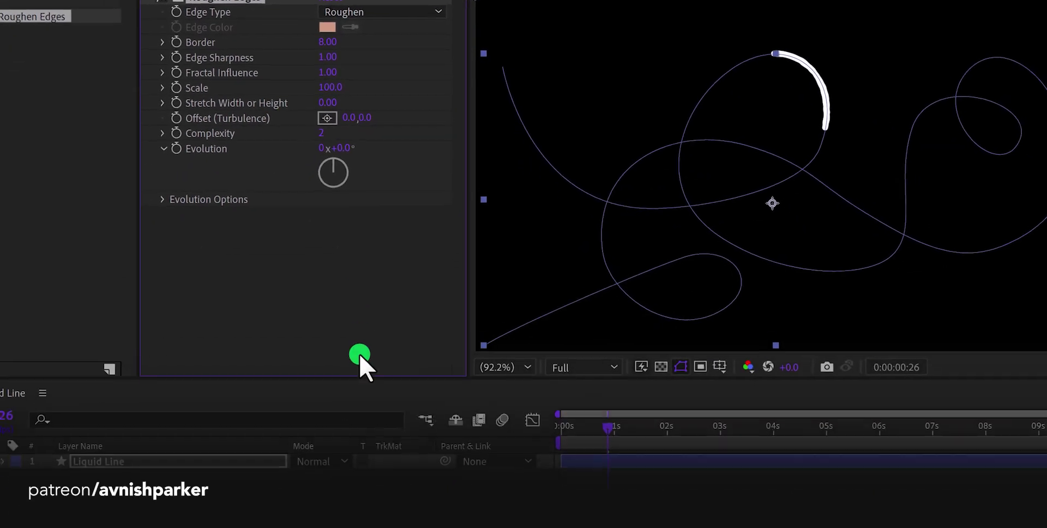
left_click(188, 462)
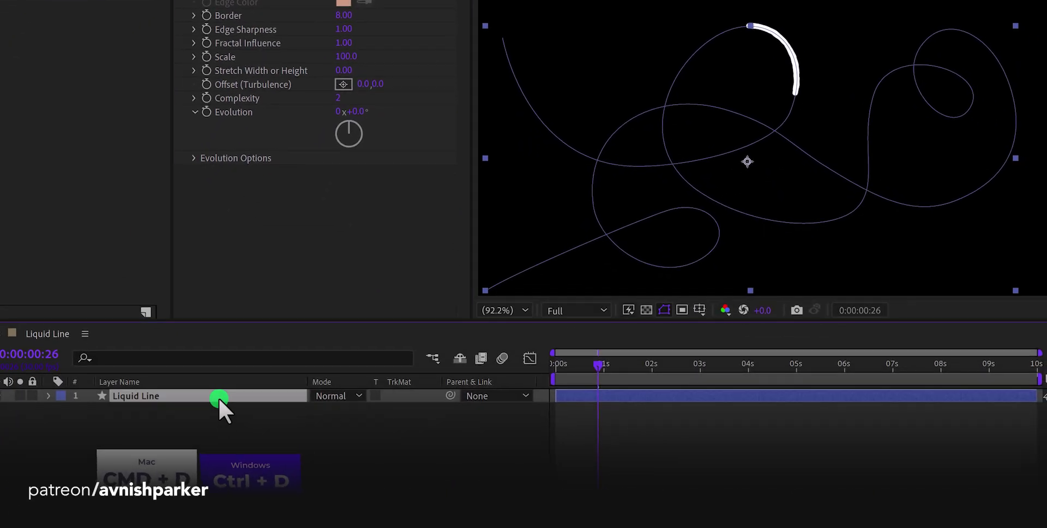
Duplicate the Liquid Line layer, shift the copy slightly later, and expand its Stroke 1.
key("ctrl+d")
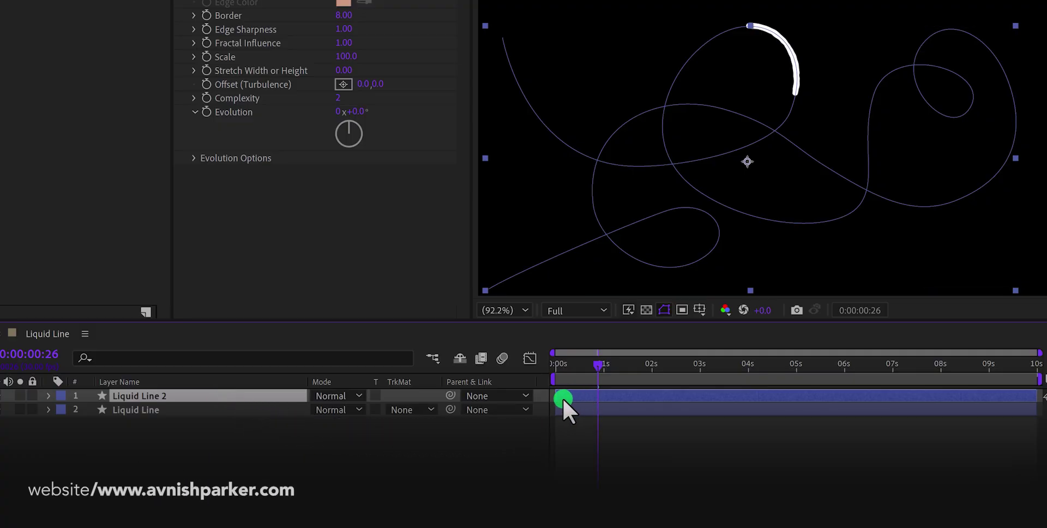
left_click_drag(562, 398, 565, 398)
left_click(48, 396)
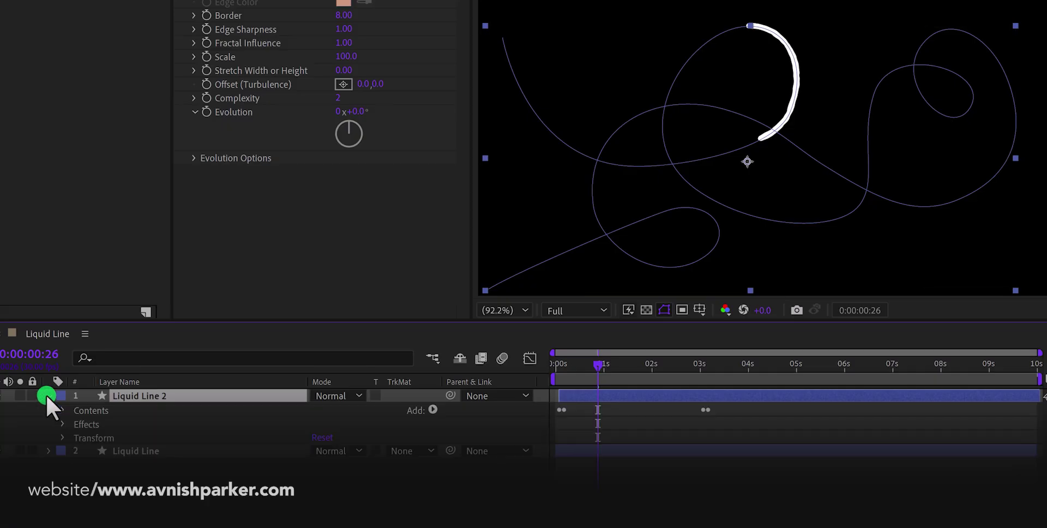
left_click(62, 409)
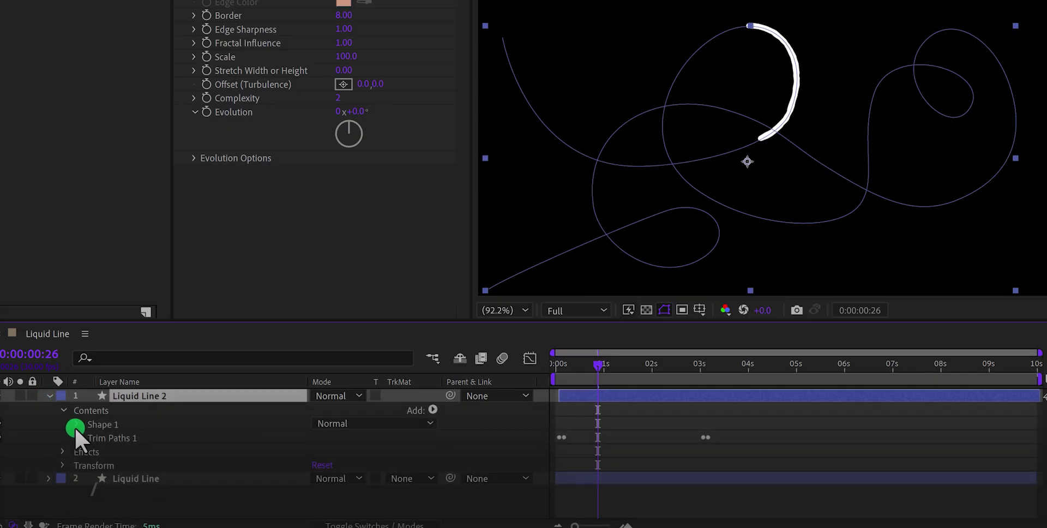
left_click(77, 423)
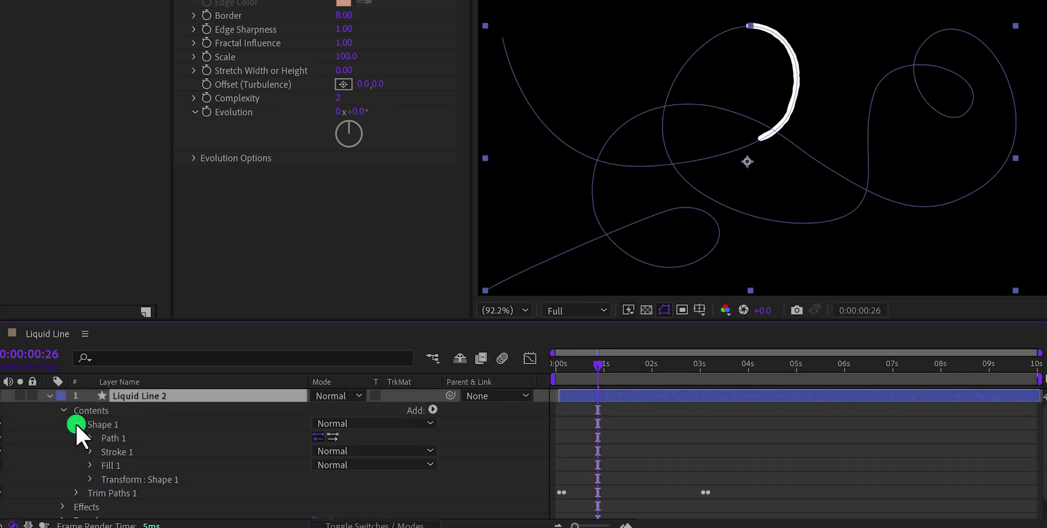
left_click(88, 449)
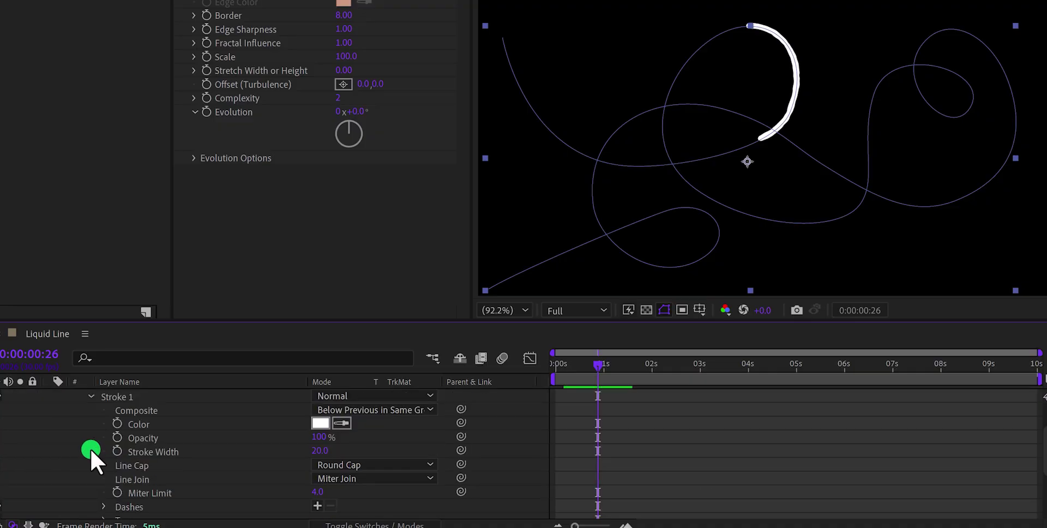
Give the copy's stroke dashes of length 30 and a width of 14.
left_click(152, 490)
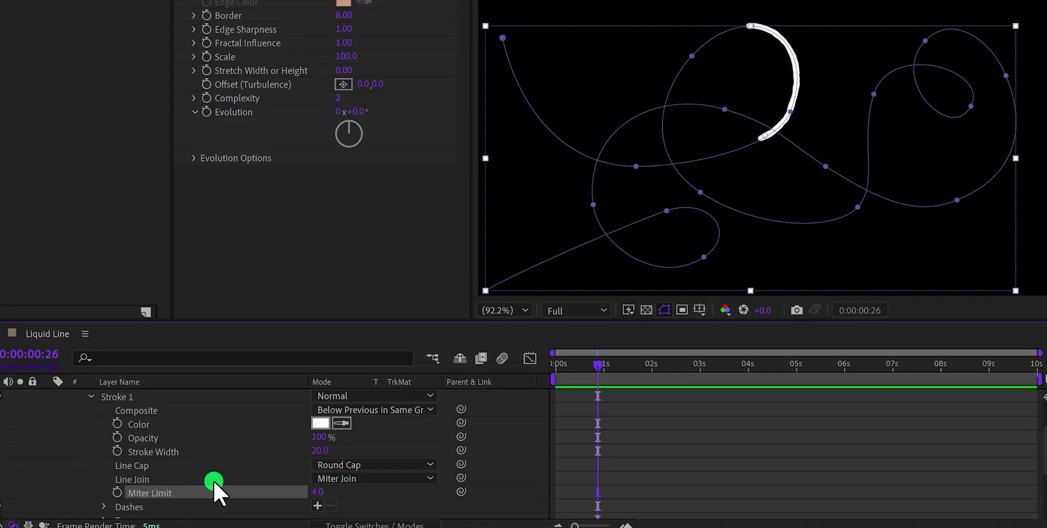
left_click(236, 506)
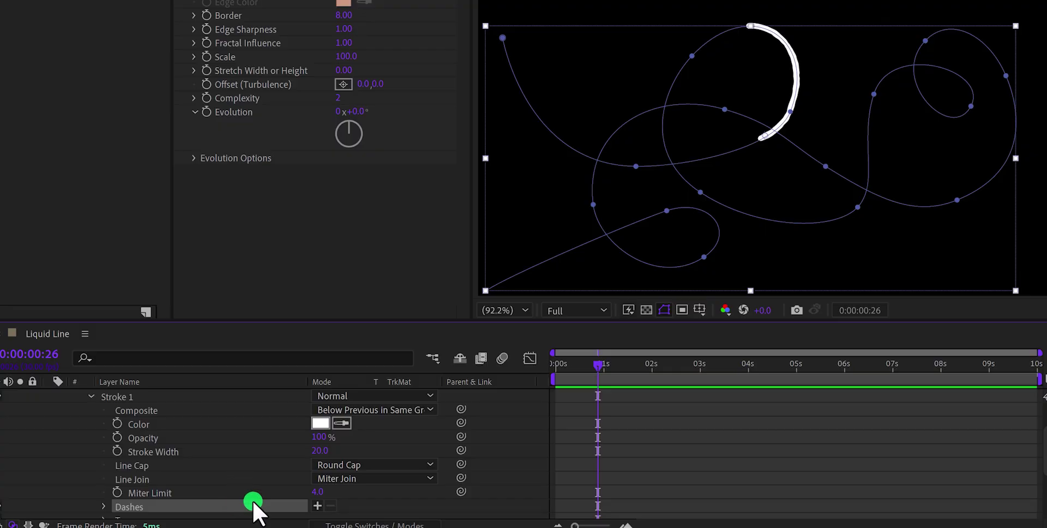
left_click(317, 506)
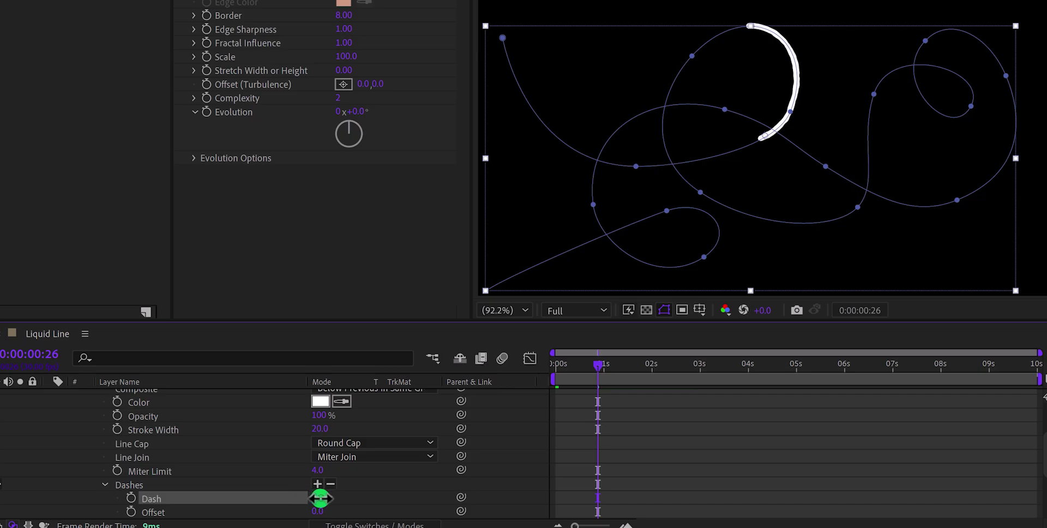
mouse_move(307, 500)
left_mouse_down()
mouse_move(287, 501)
mouse_move(336, 498)
left_mouse_up()
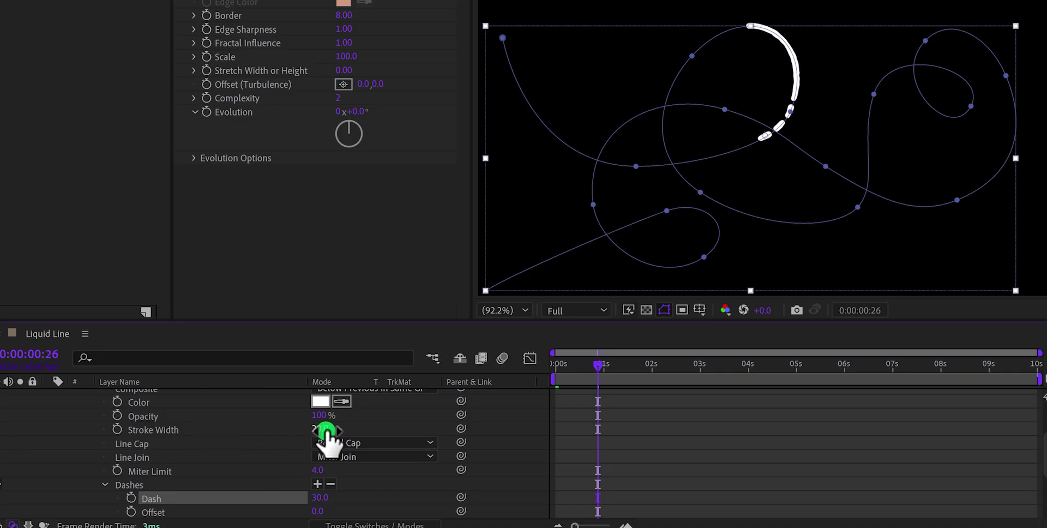
left_click_drag(327, 432, 323, 434)
left_click(355, 426)
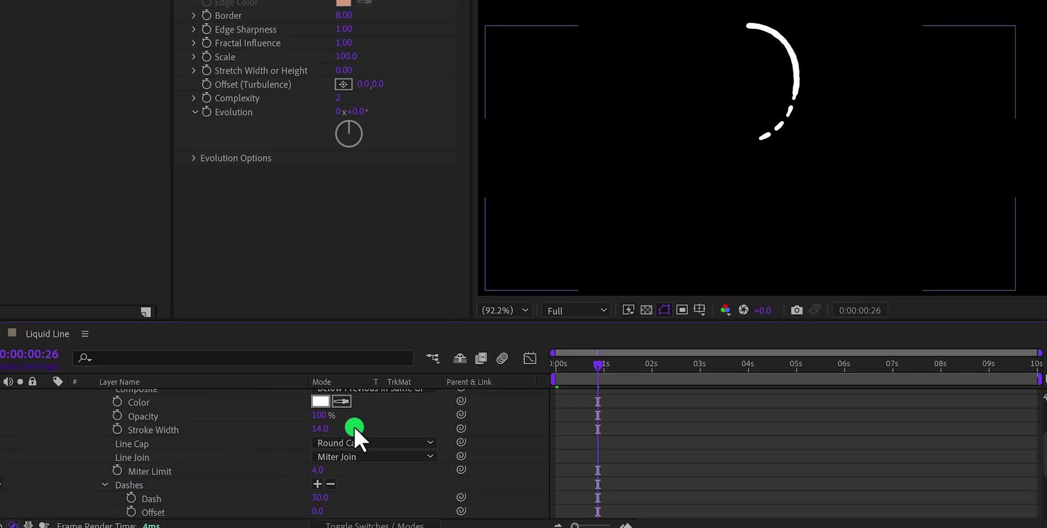
scroll(355, 426, "up", 3)
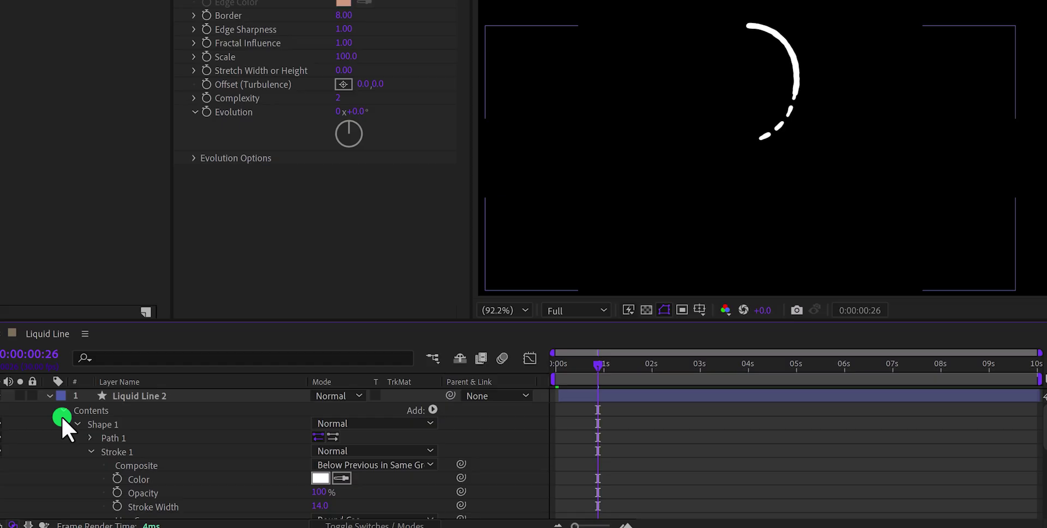
Duplicate Liquid Line 2 as Liquid Line 3 and expand its Stroke 1 settings.
left_click(49, 396)
left_click(194, 397)
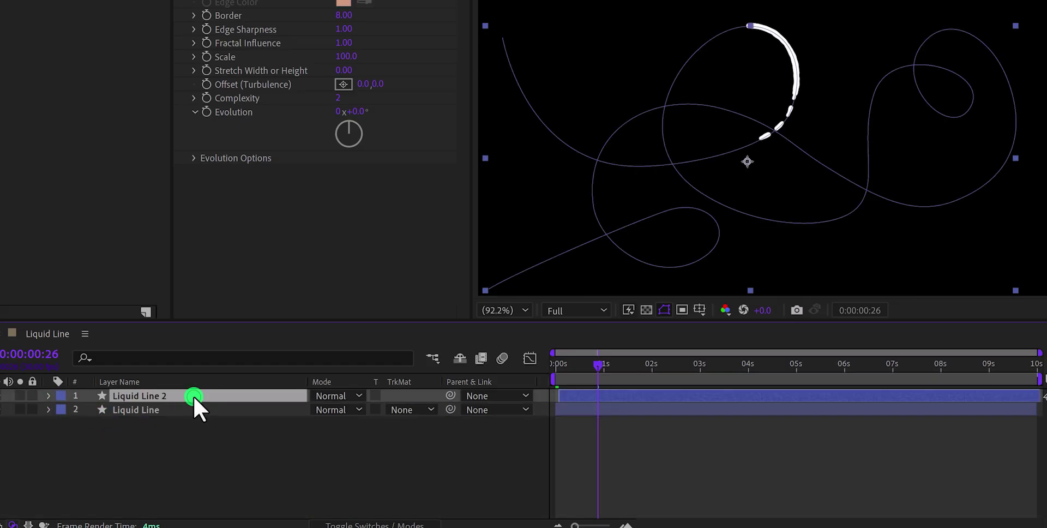
key("ctrl+d")
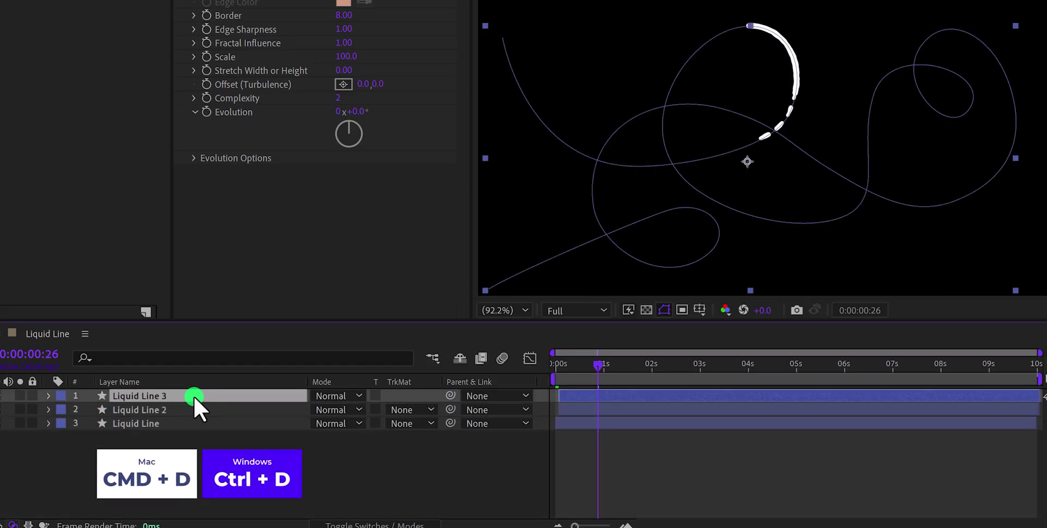
left_click(50, 395)
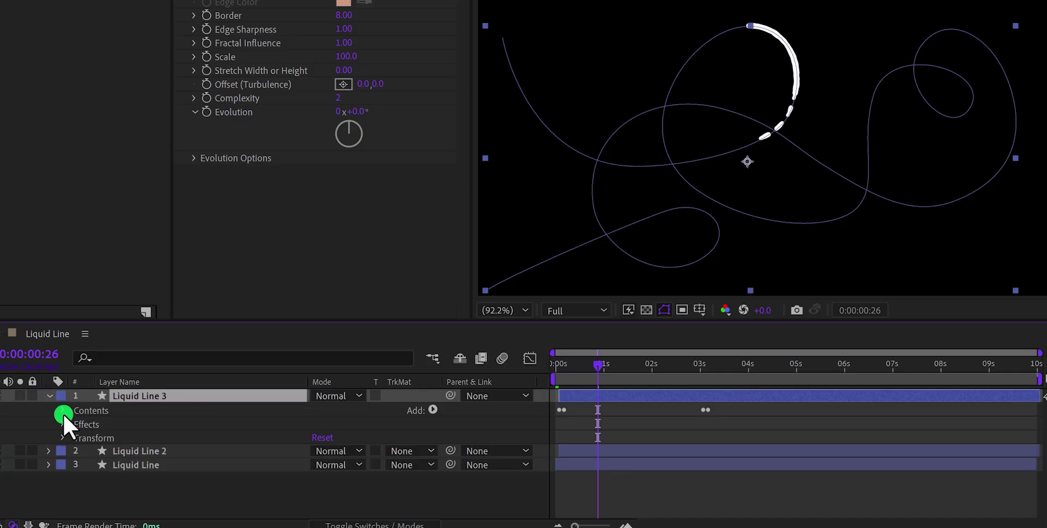
left_click(63, 409)
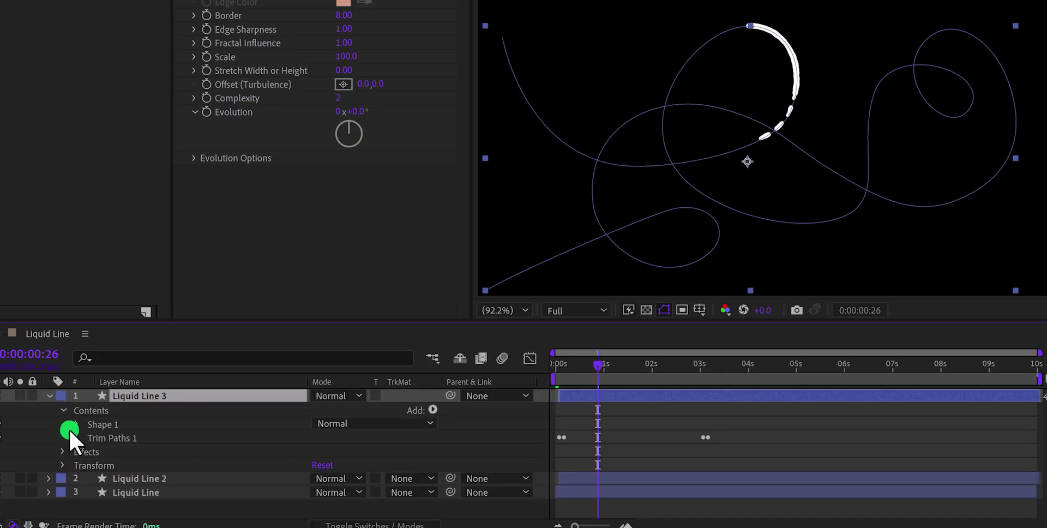
left_click(76, 424)
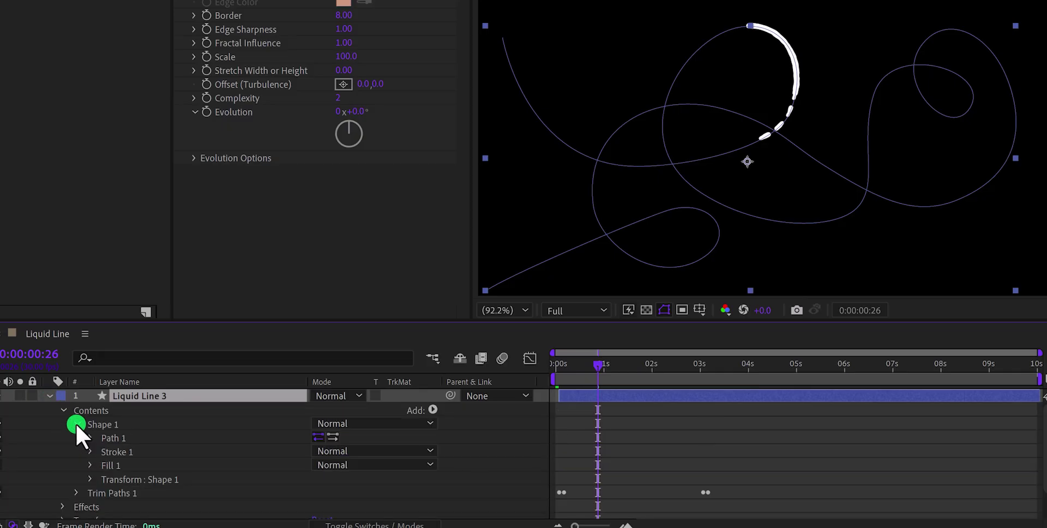
left_click(90, 451)
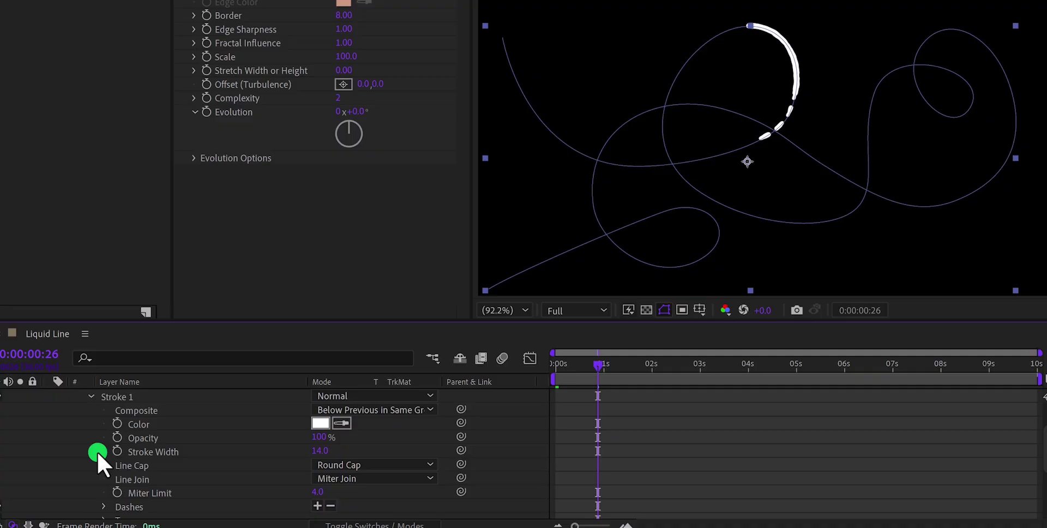
Start Liquid Line 3 slightly later and reduce its stroke width to 8.
left_click(321, 450)
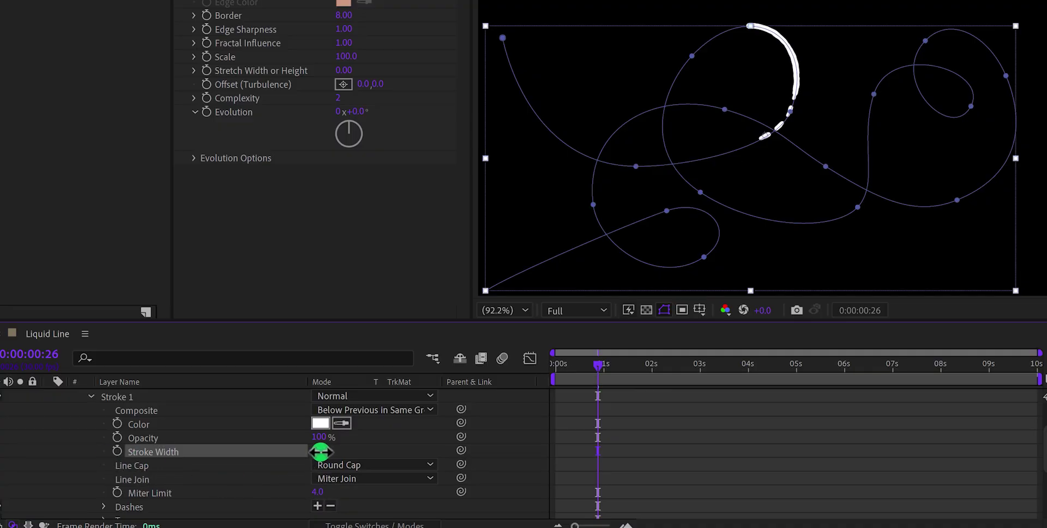
left_click(614, 438)
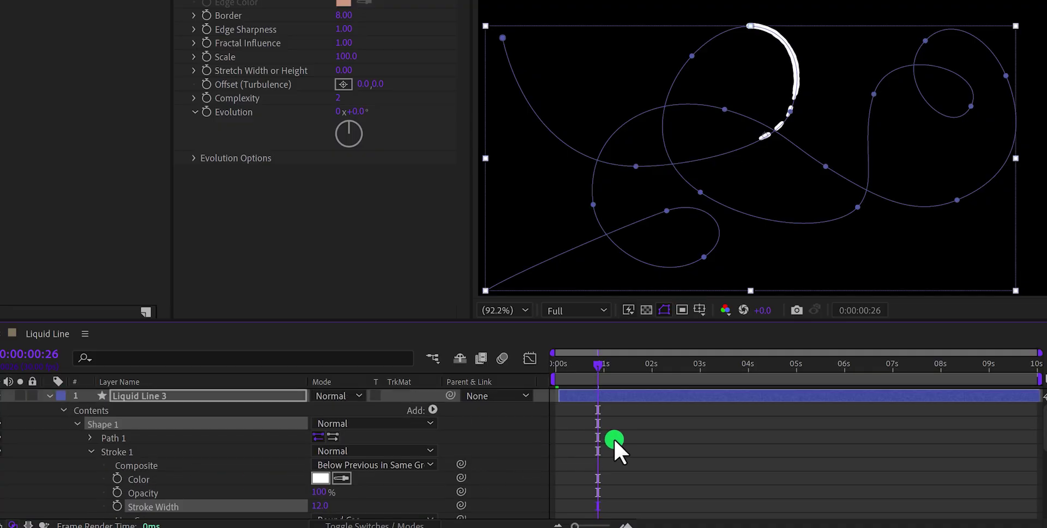
left_click(573, 395)
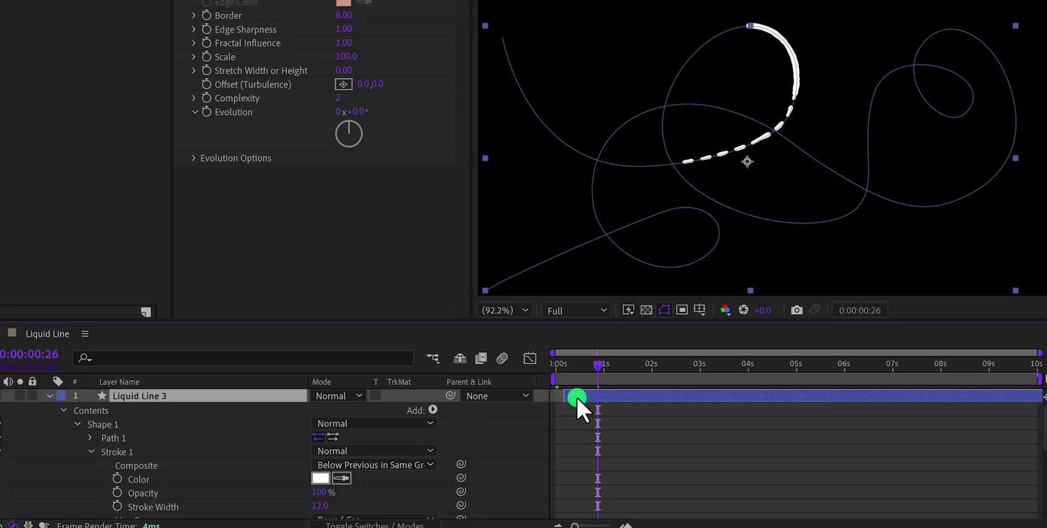
left_click(317, 507)
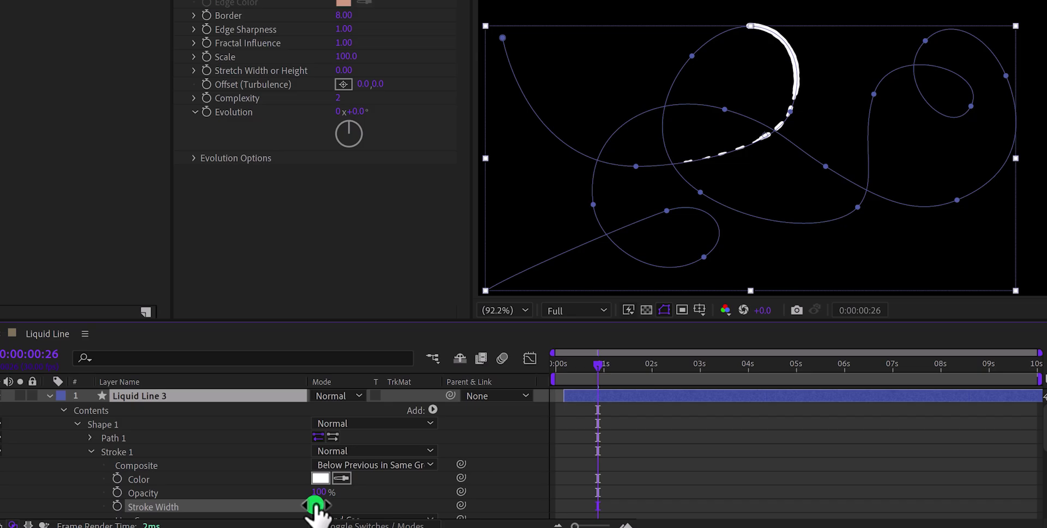
Add dashes to Liquid Line 3's stroke with Dash 42 and Gap 32.
scroll(250, 463, "down", 3)
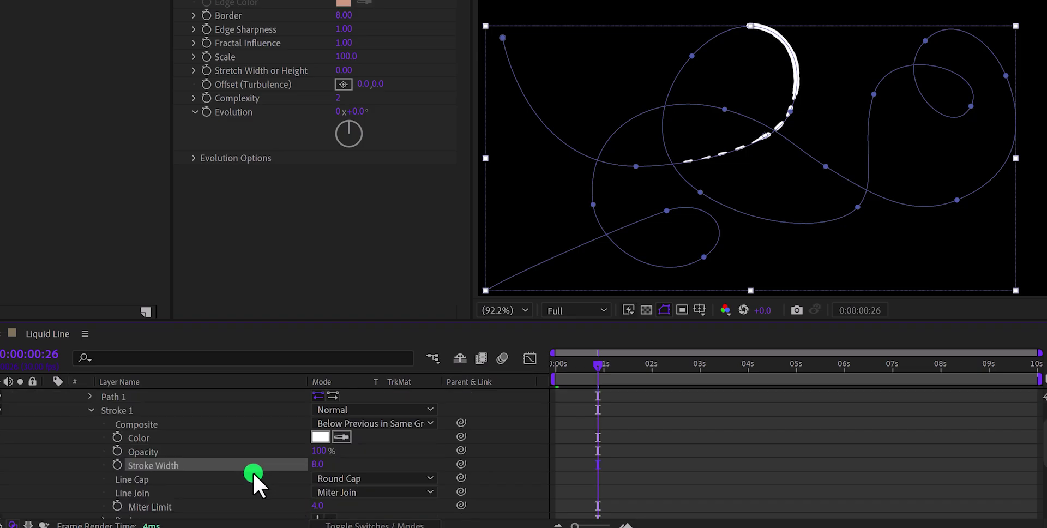
scroll(253, 472, "down", 3)
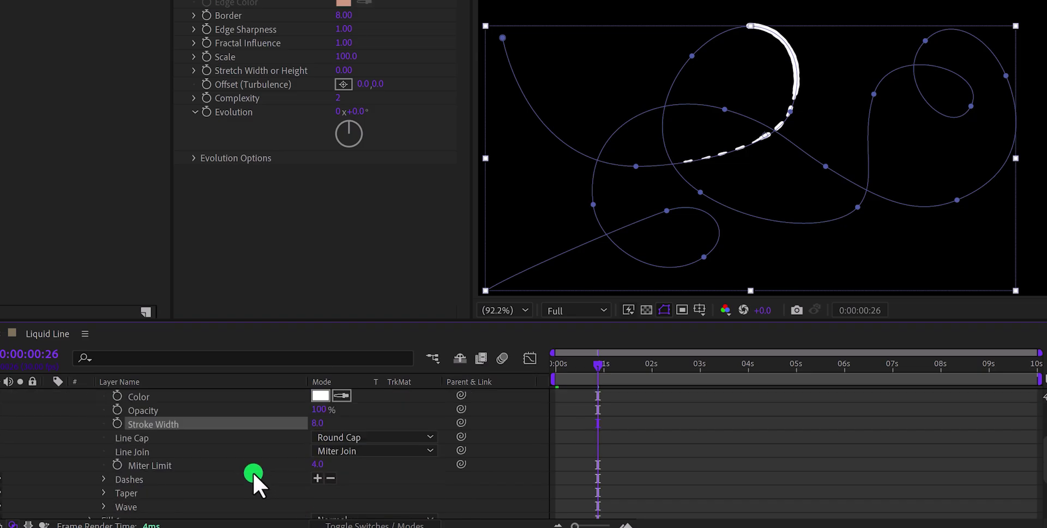
left_click(317, 479)
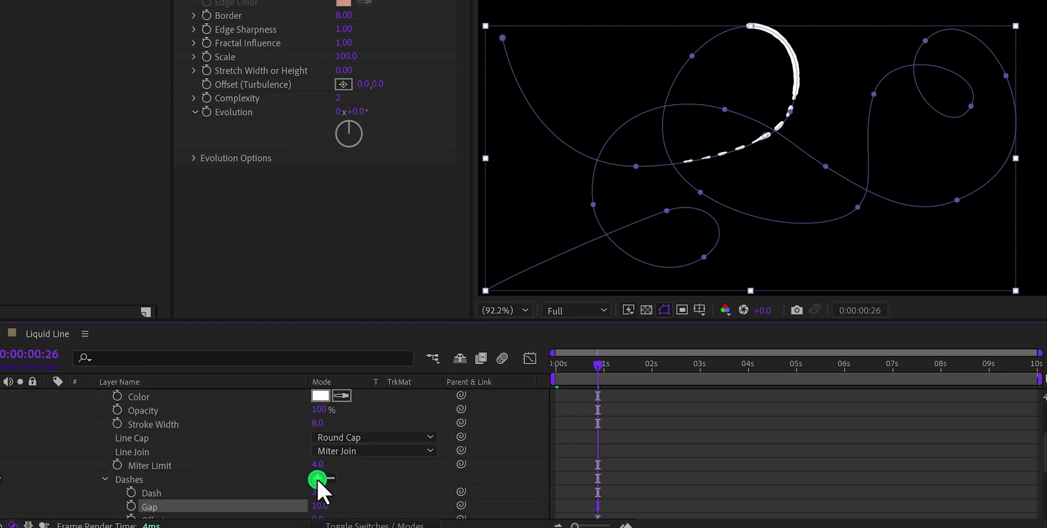
mouse_move(320, 492)
left_mouse_down()
mouse_move(329, 493)
mouse_move(317, 494)
mouse_move(321, 506)
mouse_move(330, 498)
mouse_move(311, 491)
left_mouse_up()
left_click(354, 493)
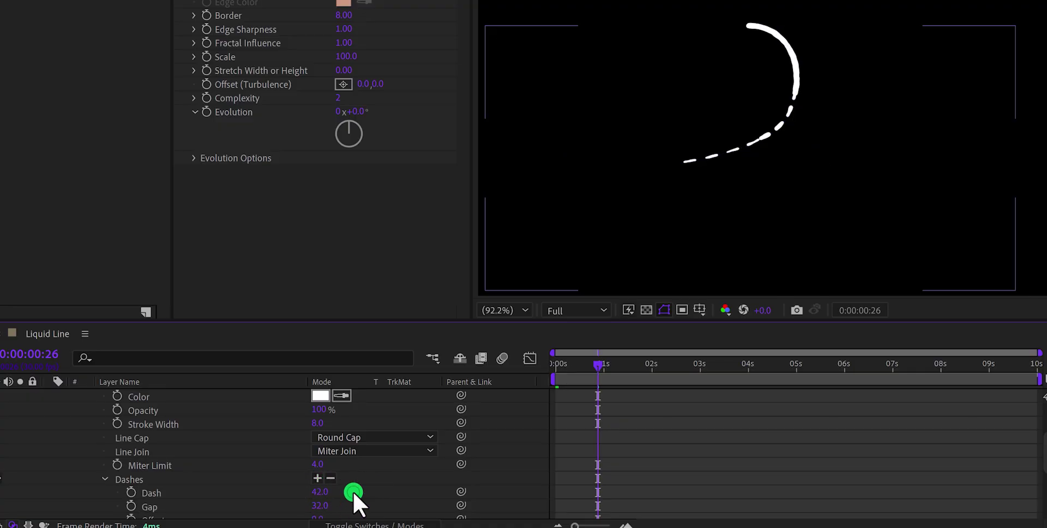
scroll(548, 442, "up", 2)
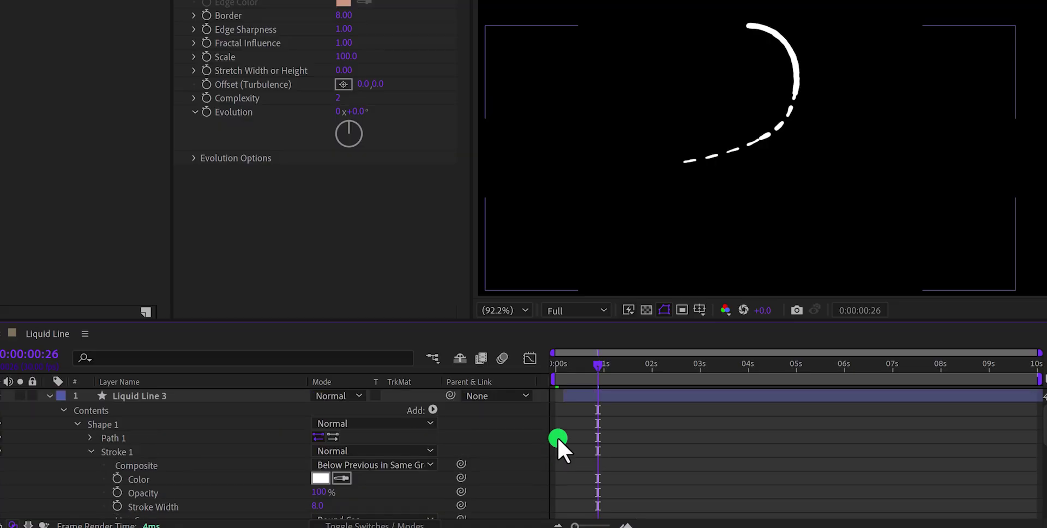
left_click(575, 396)
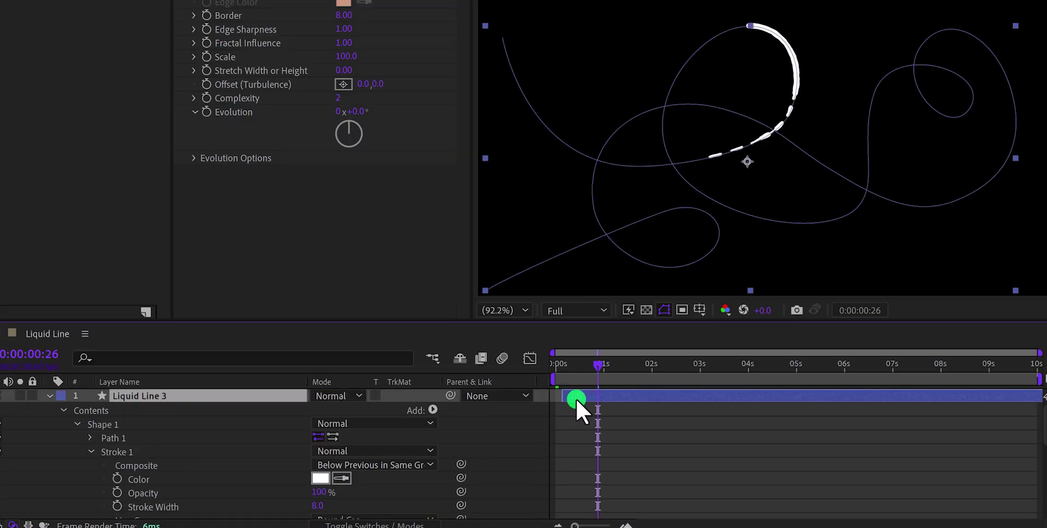
Deselect all layers and preview the three staggered dashed strokes tracing the line.
left_click(584, 420)
key("space")
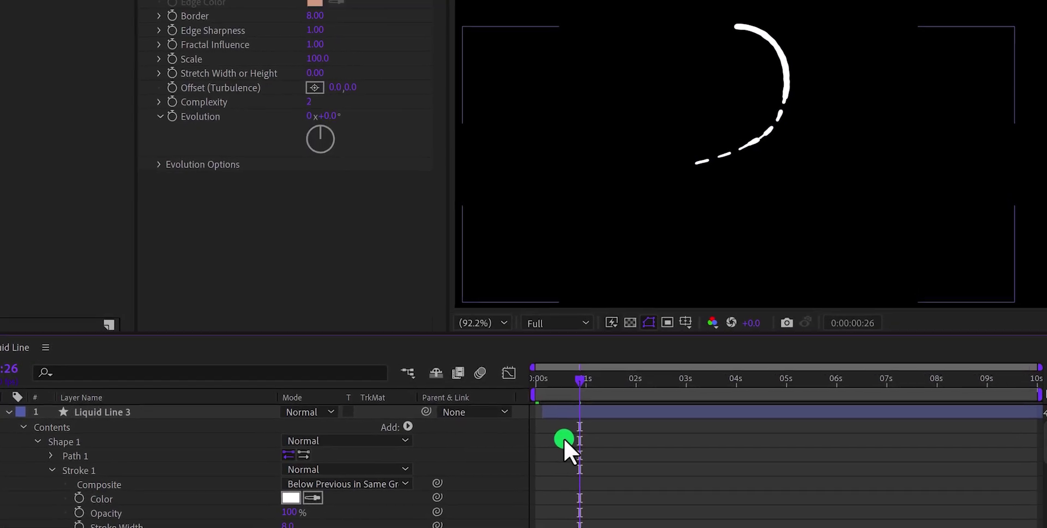